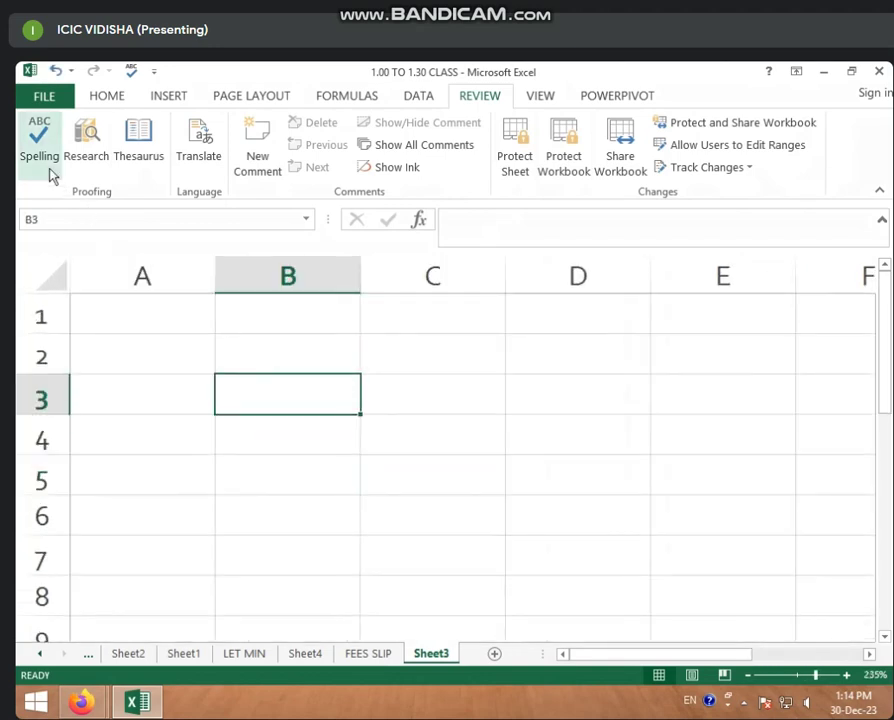
# - Enter the misspelled word "computr" in cell B3
pyautogui.click(266, 358)
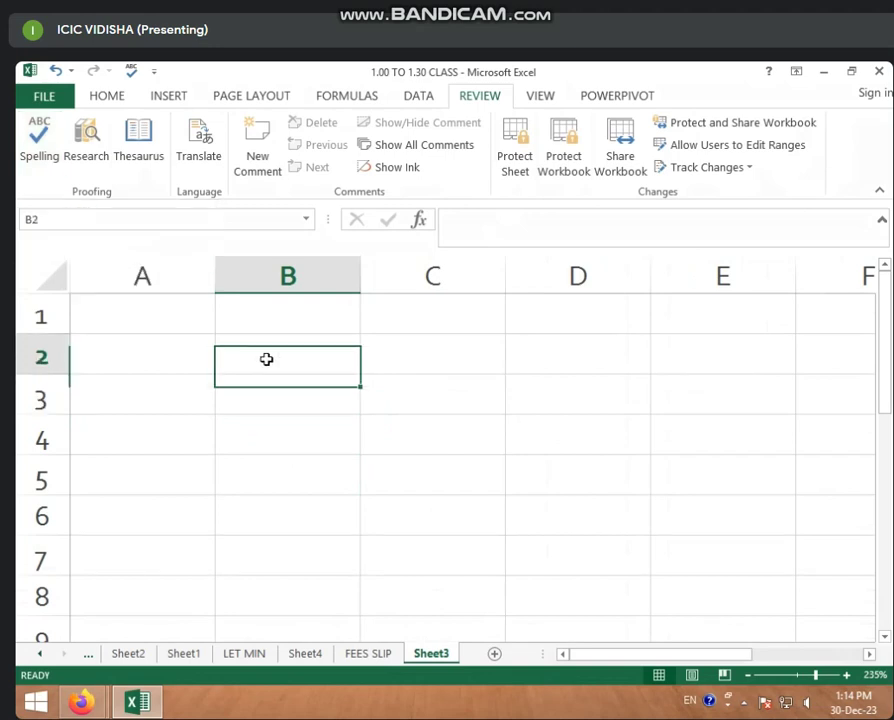
pyautogui.click(280, 389)
pyautogui.write('c')
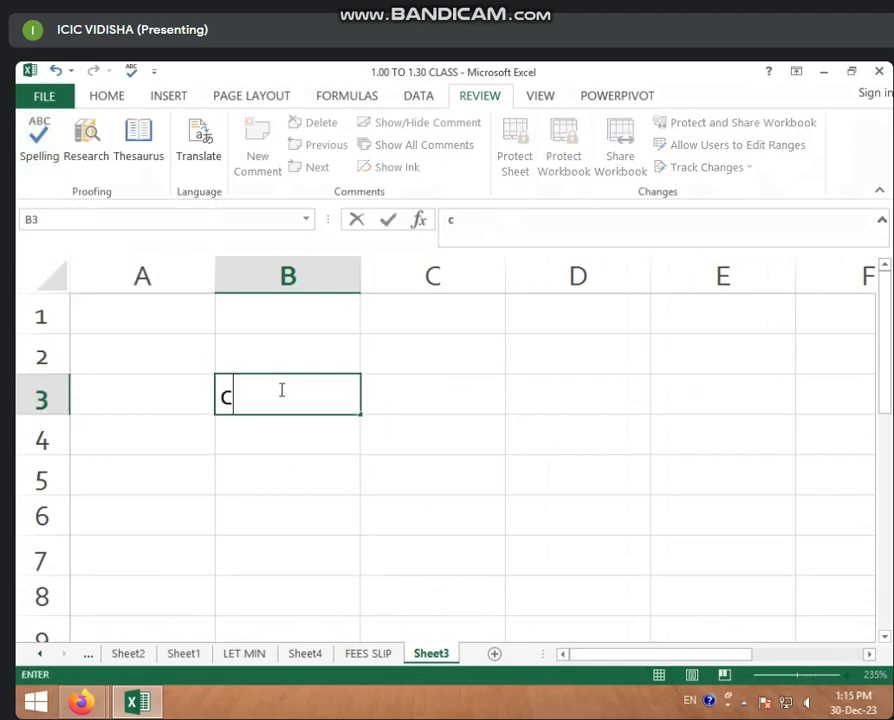
pyautogui.write('omputor')
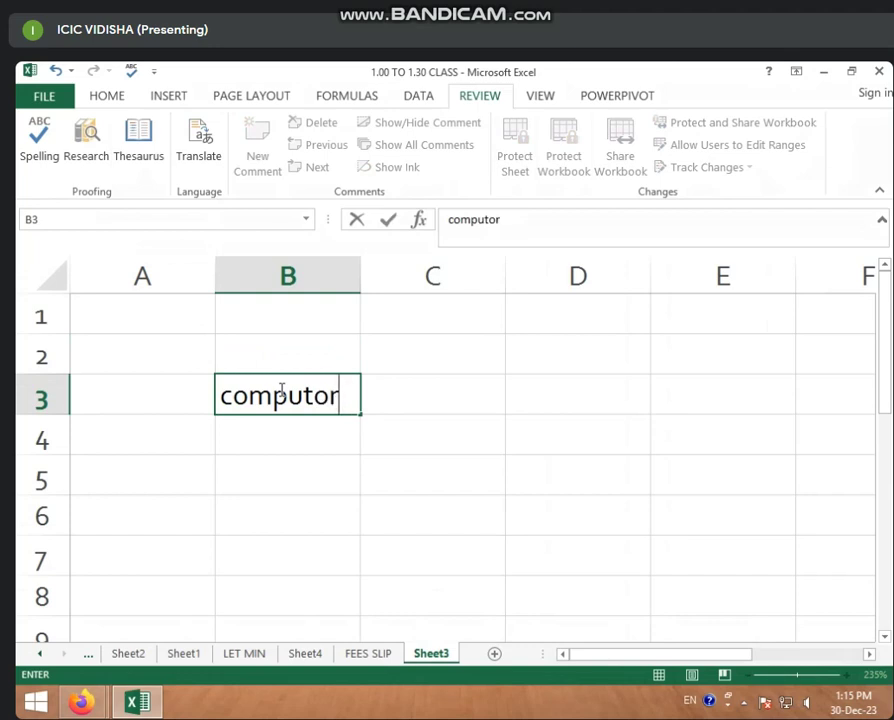
pyautogui.press('BackSpace')
pyautogui.press('BackSpace')
pyautogui.write('r')
pyautogui.press('Return')
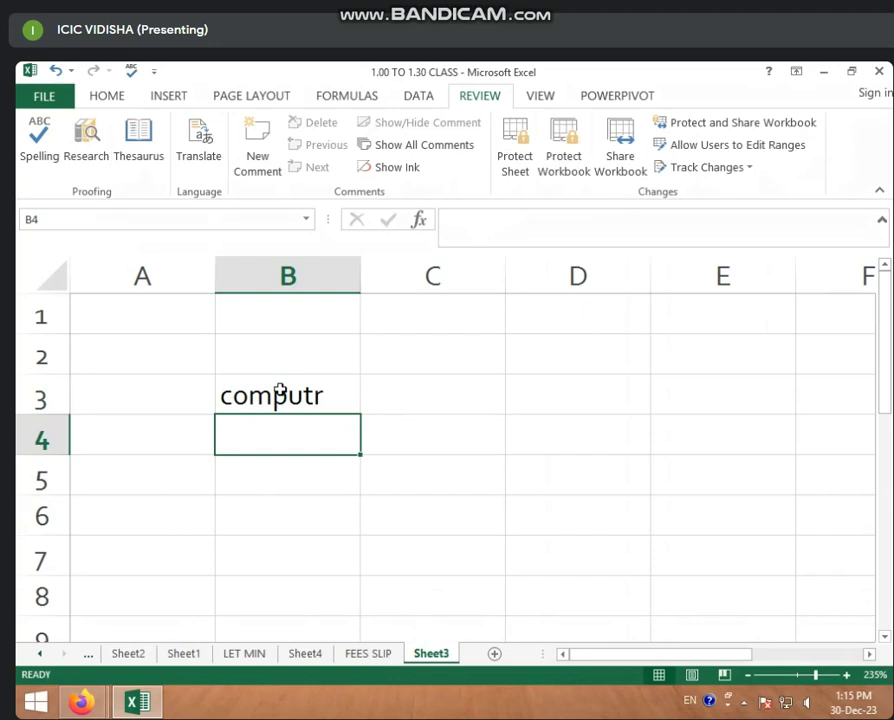
# - Run the spelling check on cell B3 and change the misspelled word to the suggestion "computer"
pyautogui.click(280, 392)
pyautogui.click(55, 166)
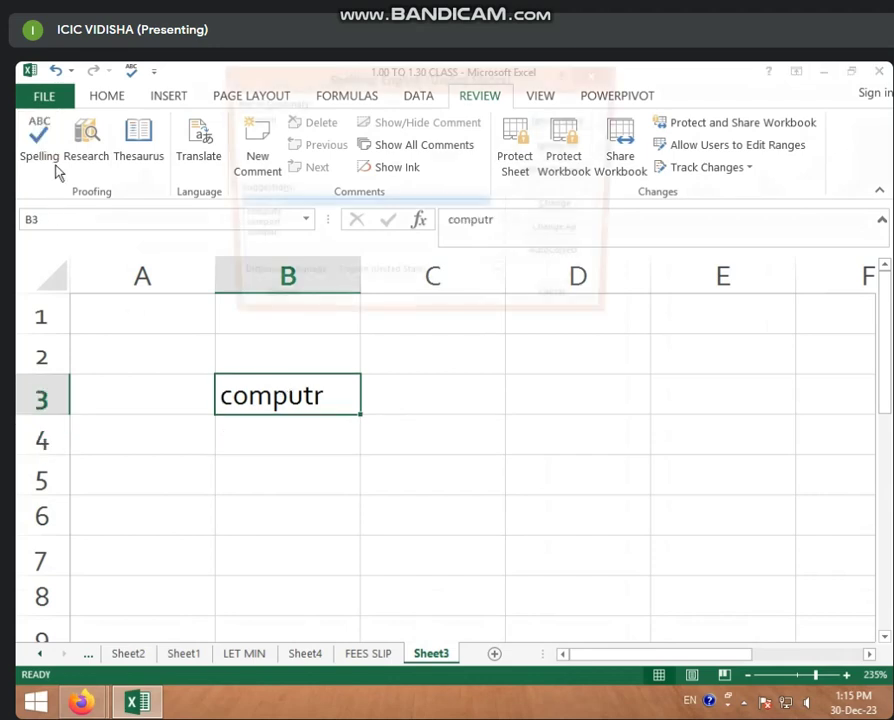
pyautogui.moveTo(403, 90); pyautogui.dragTo(505, 127)
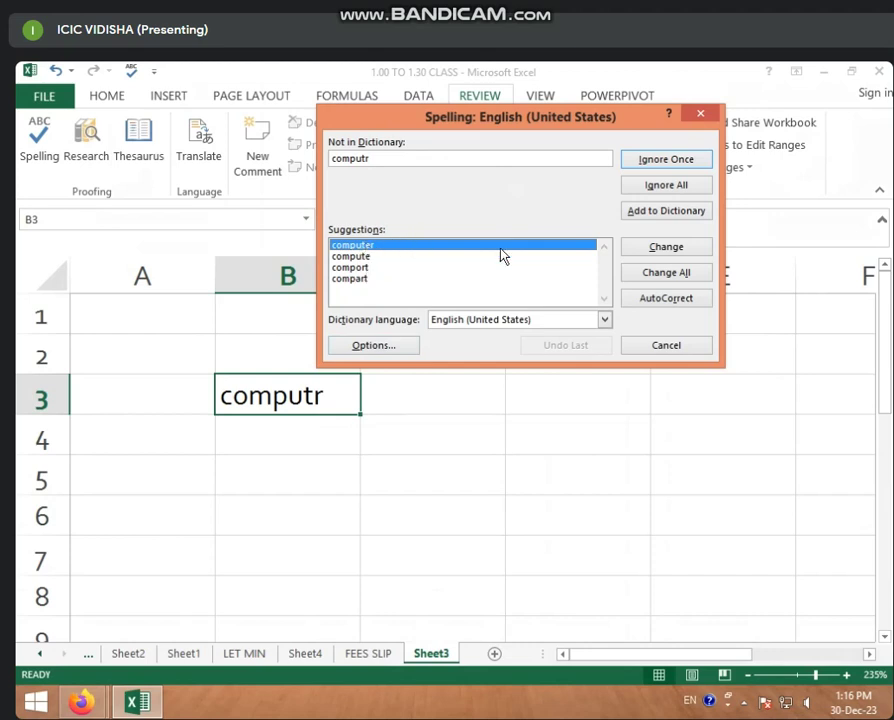
pyautogui.click(666, 249)
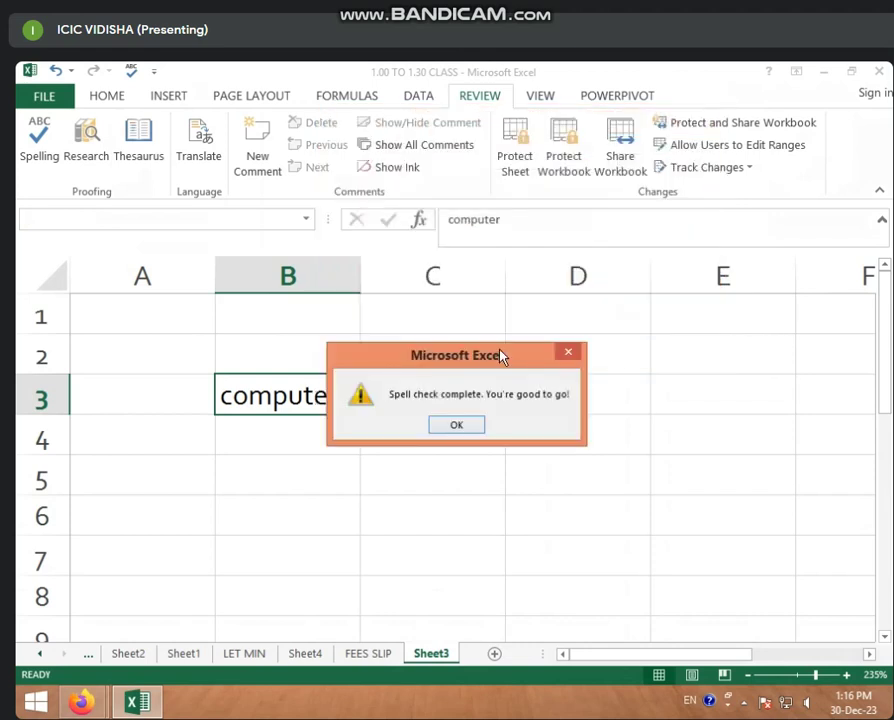
pyautogui.click(455, 425)
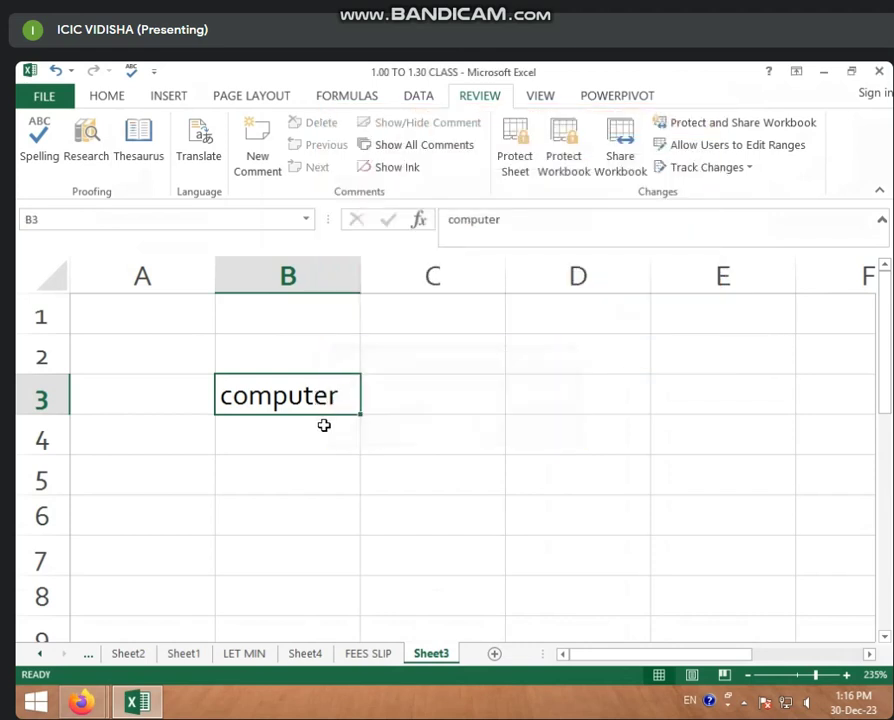
# - Replace the content of cell B3 with the misspelling "comput" and enter the same word in B4
pyautogui.press('BackSpace')
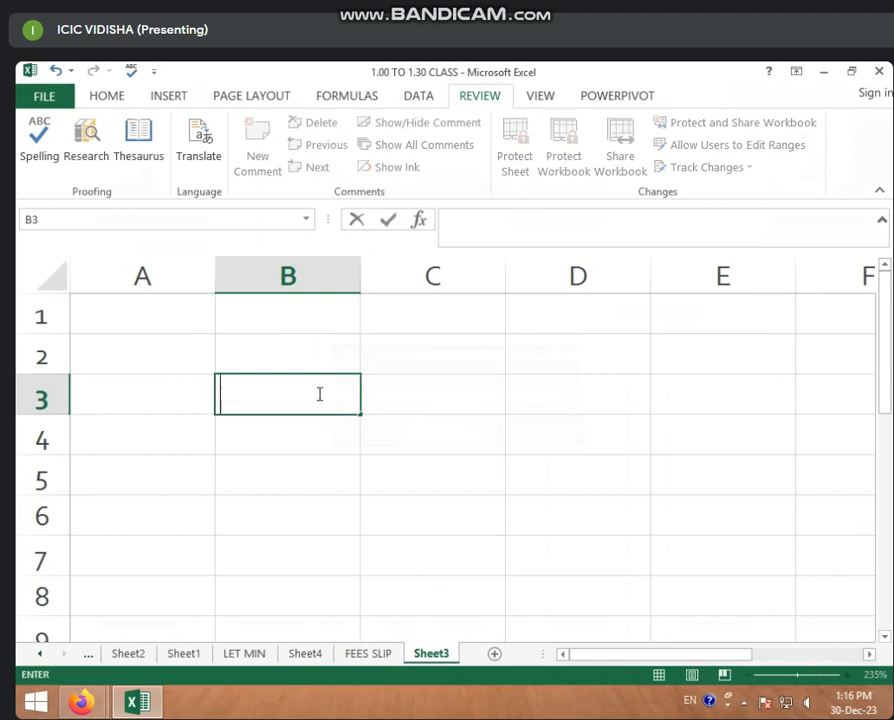
pyautogui.click(296, 395)
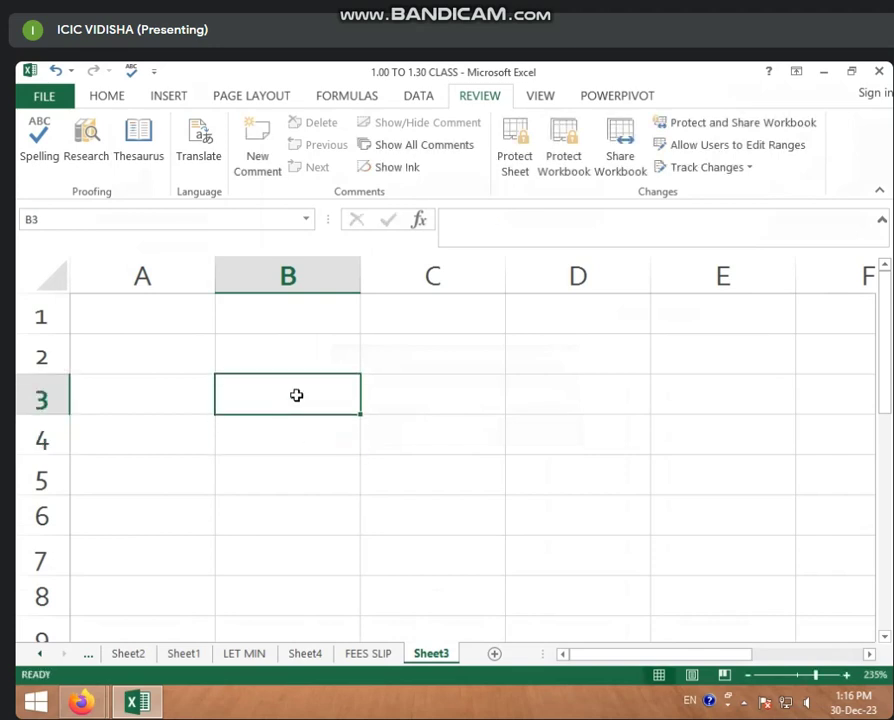
pyautogui.write('comp')
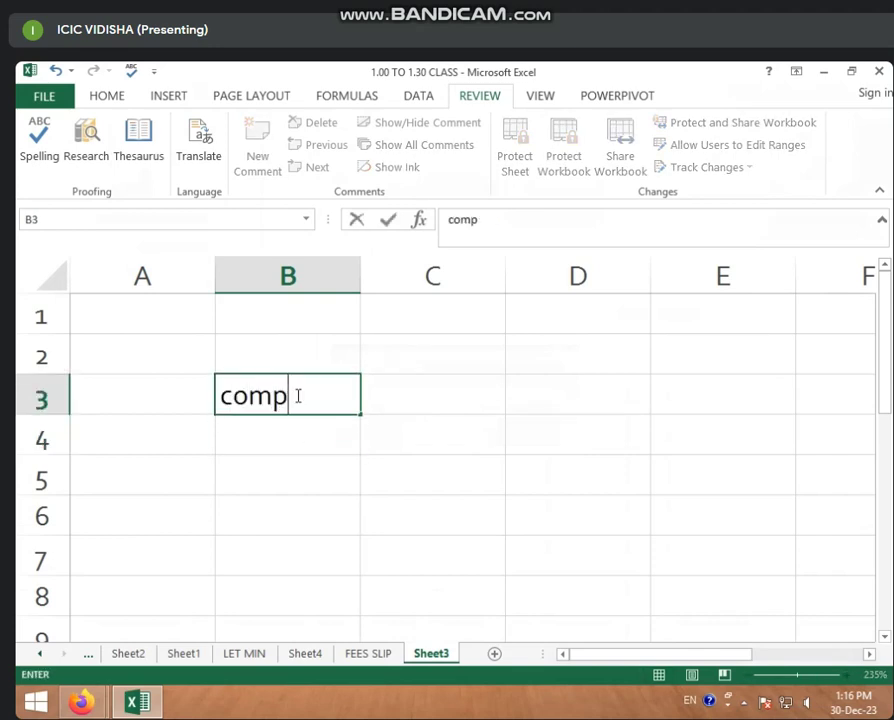
pyautogui.write('utr')
pyautogui.press('BackSpace')
pyautogui.press('Return')
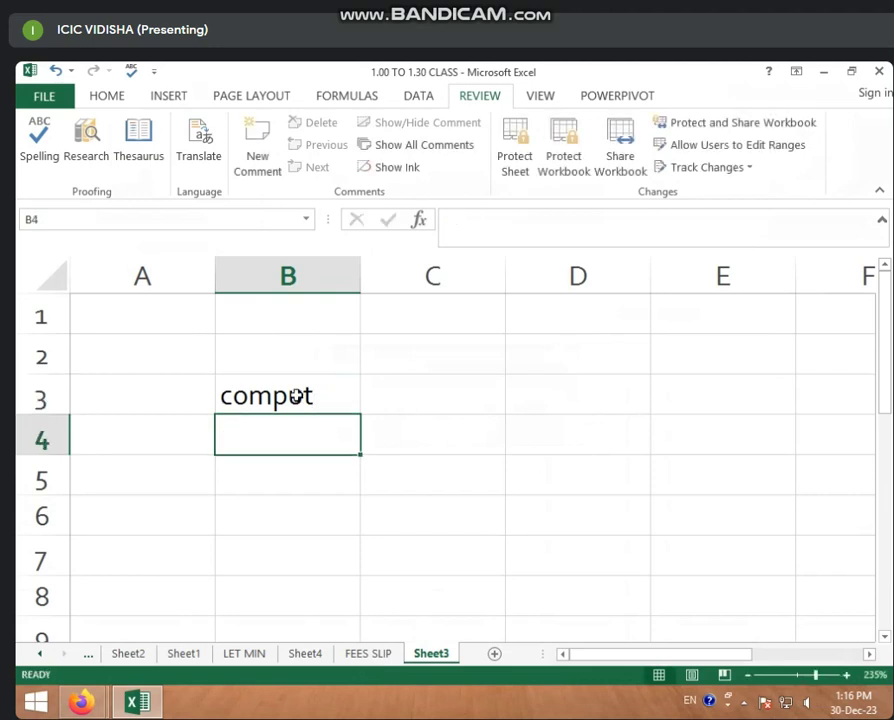
pyautogui.write('comput')
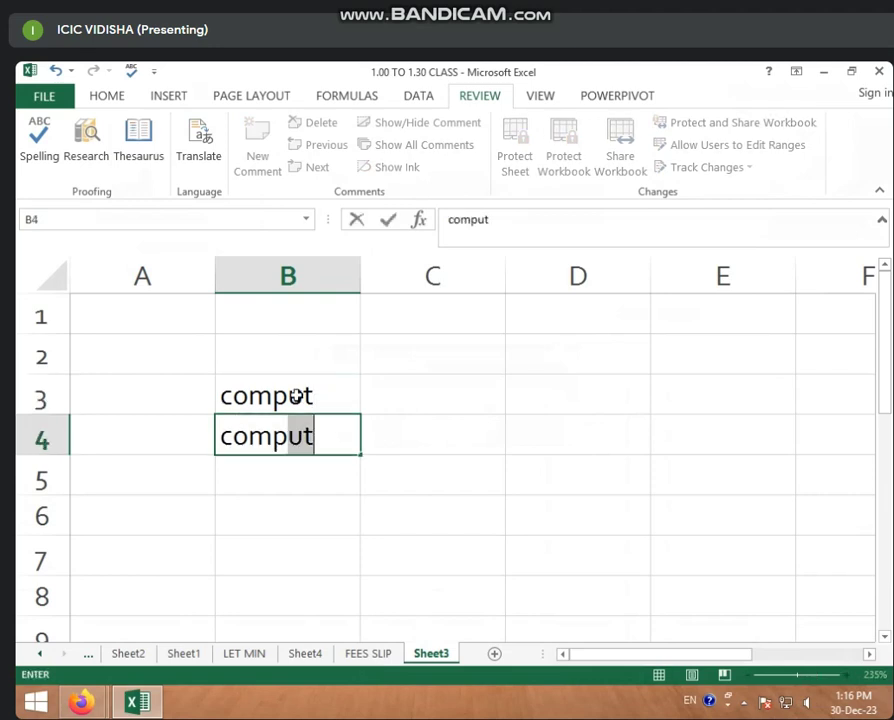
pyautogui.press('Return')
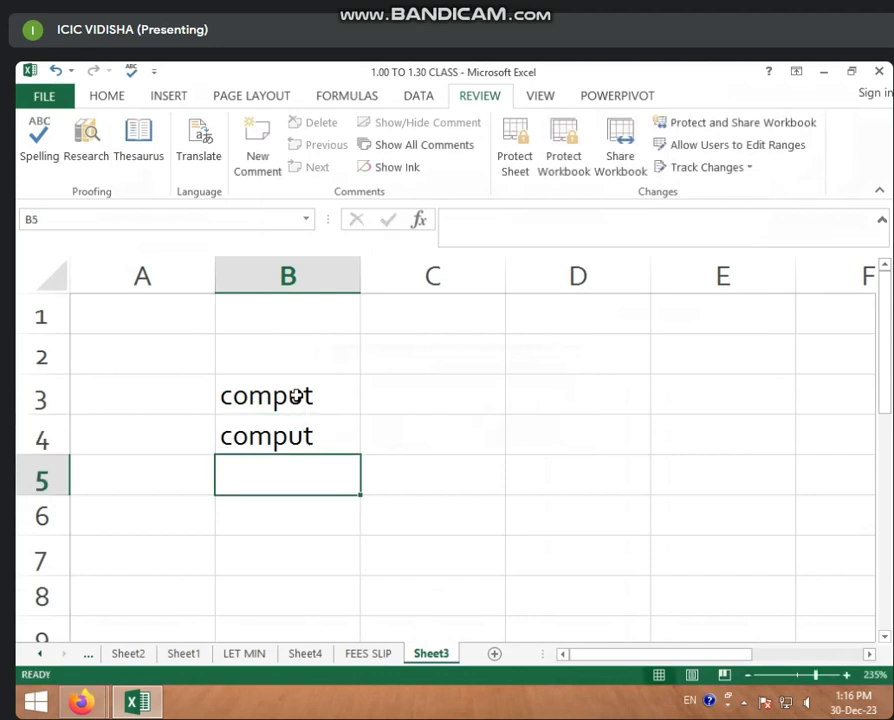
# - Spell-check from cell B3 and change the misspellings in B3 and B4 to "computer" one at a time
pyautogui.click(296, 396)
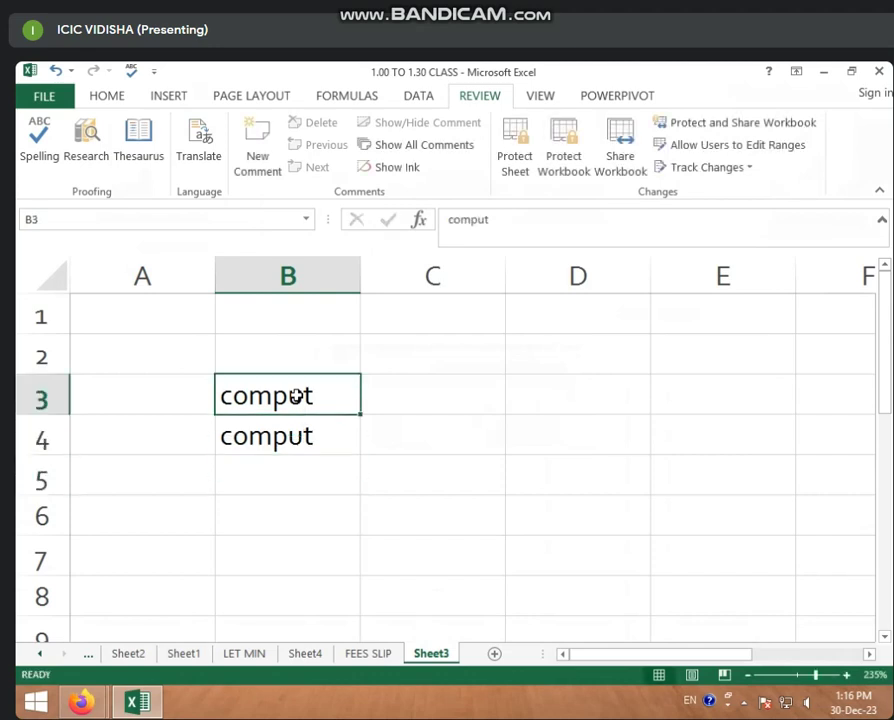
pyautogui.click(28, 162)
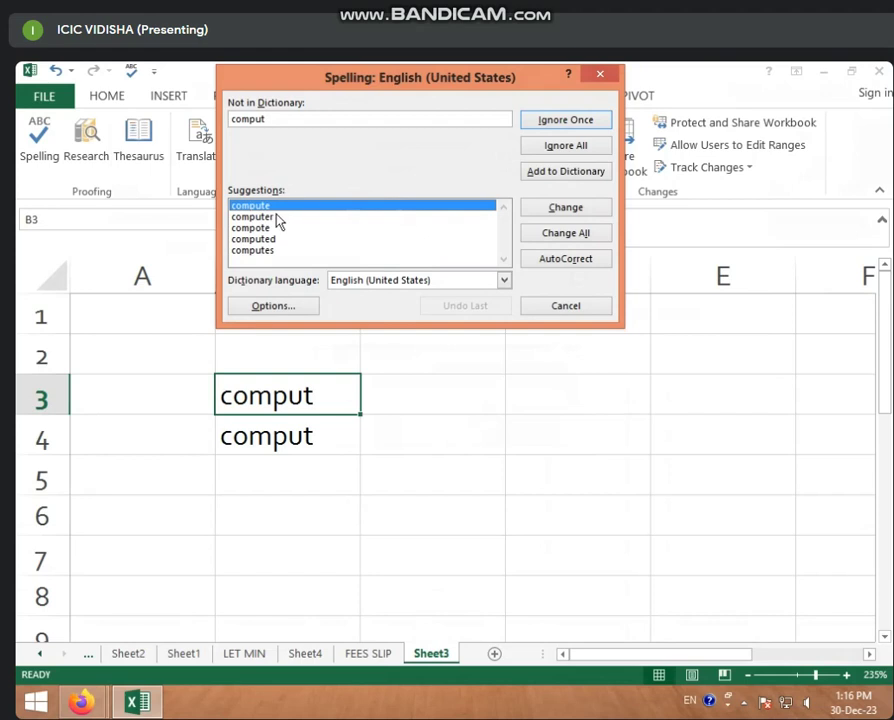
pyautogui.click(276, 217)
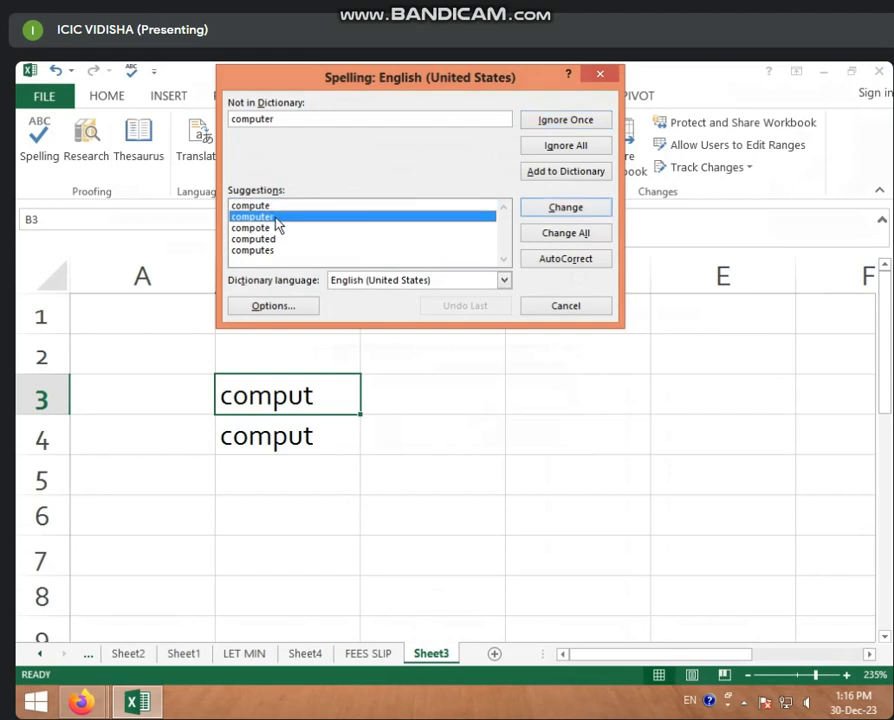
pyautogui.click(563, 208)
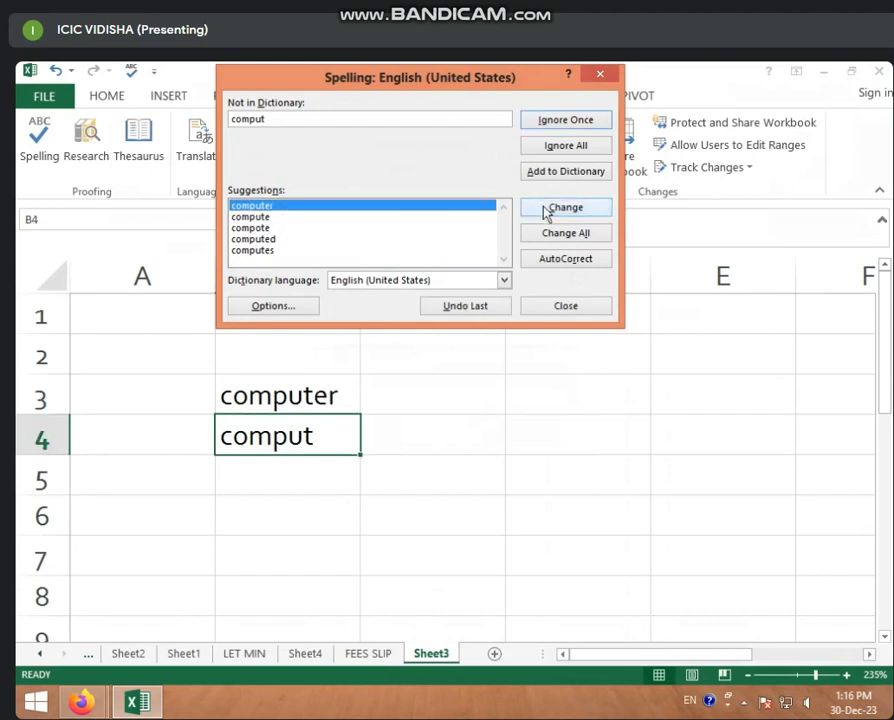
pyautogui.click(547, 210)
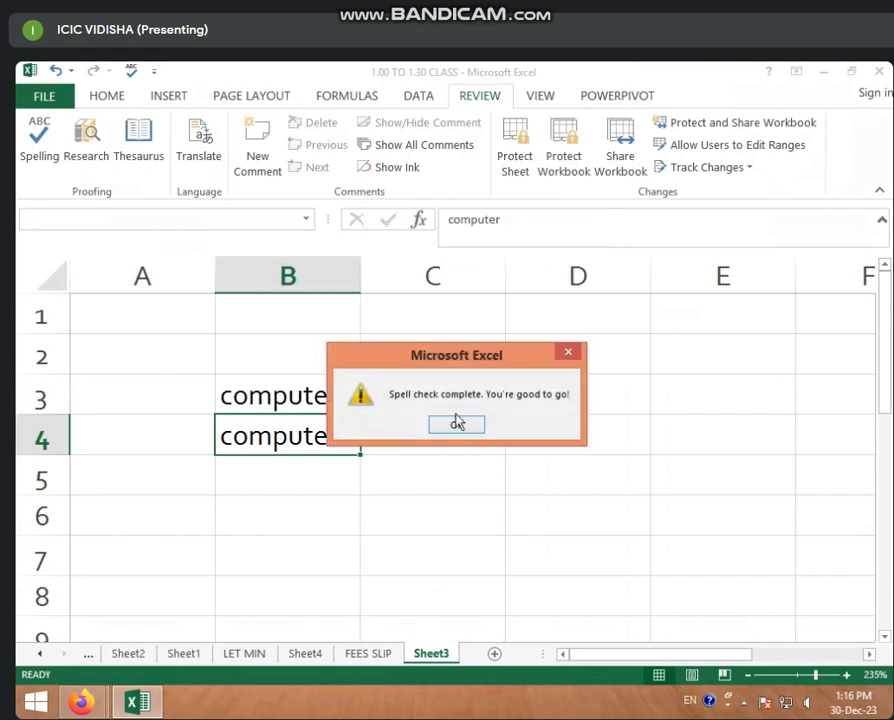
pyautogui.click(454, 428)
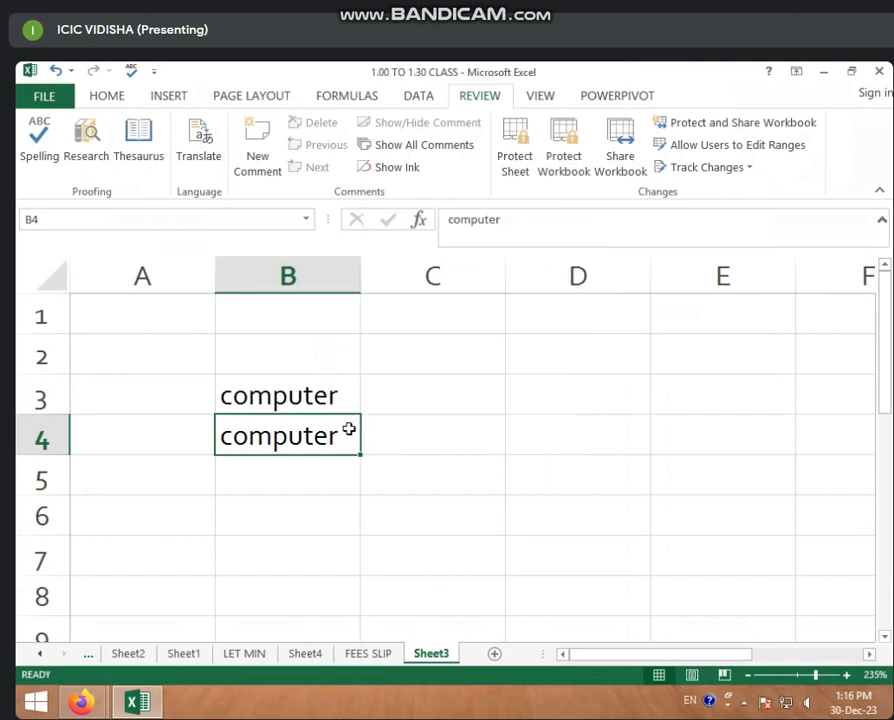
# - Undo the two spelling corrections along with the B4 entry, and enter "comput" in B4 again
pyautogui.hotkey('ctrl', 'z')
pyautogui.hotkey('ctrl', 'z')
pyautogui.hotkey('ctrl', 'z')
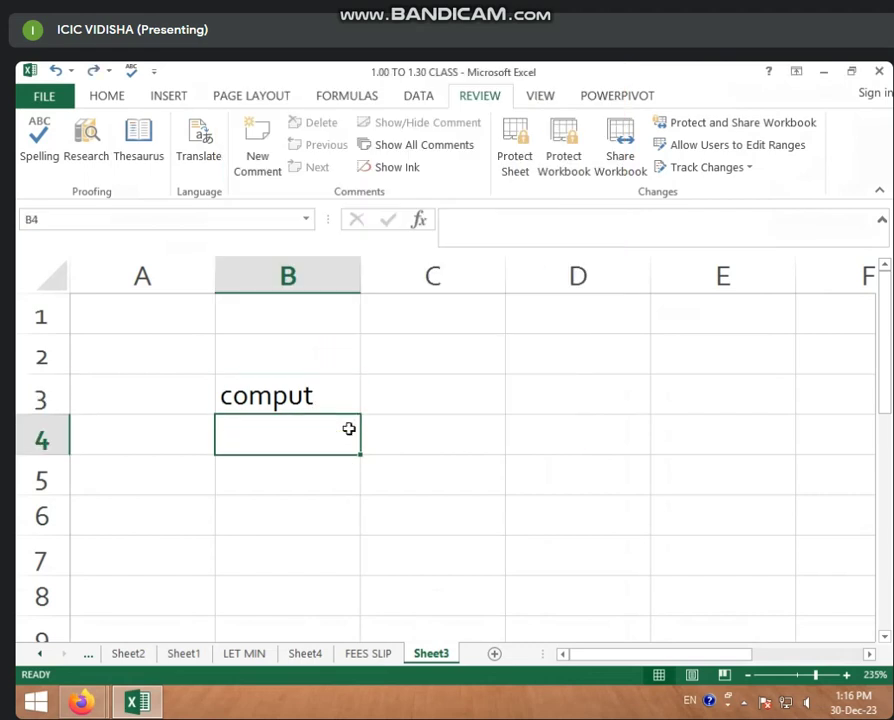
pyautogui.write('com')
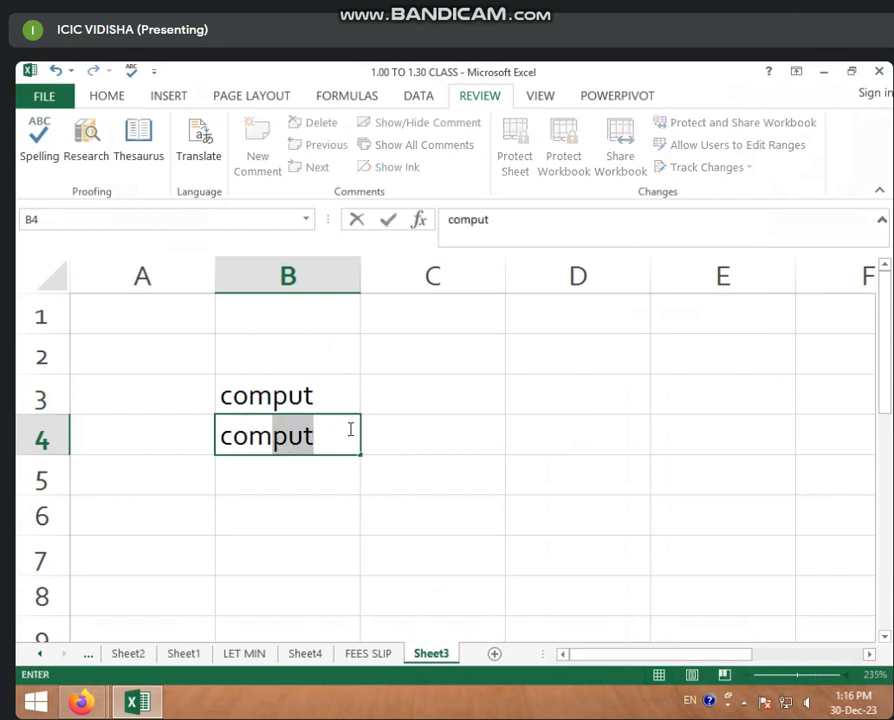
pyautogui.press('Return')
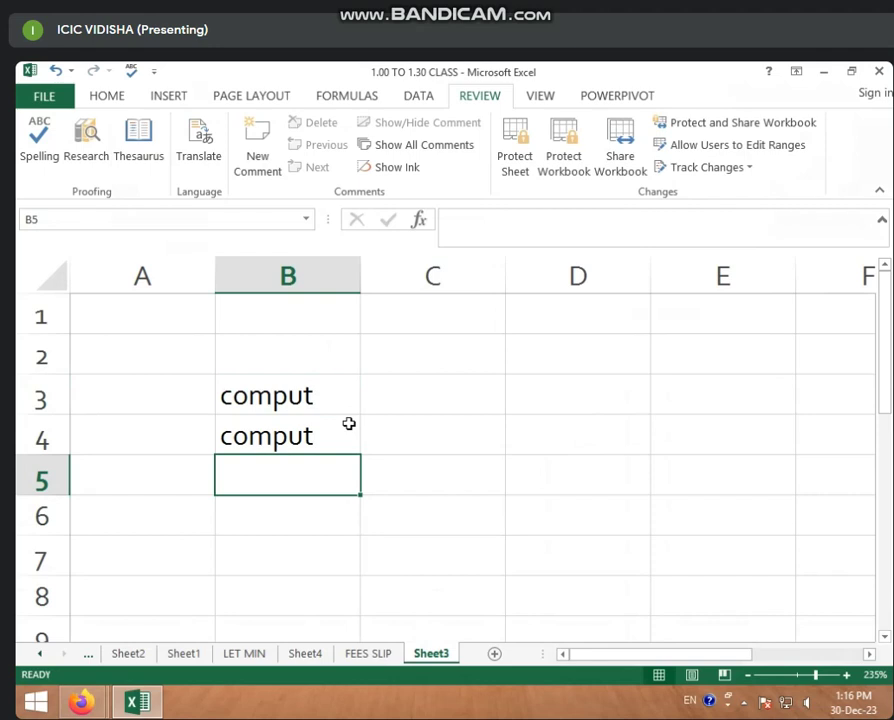
# - Spell-check from cell B3 and change all occurrences of "comput" to "computer" at once
pyautogui.click(274, 390)
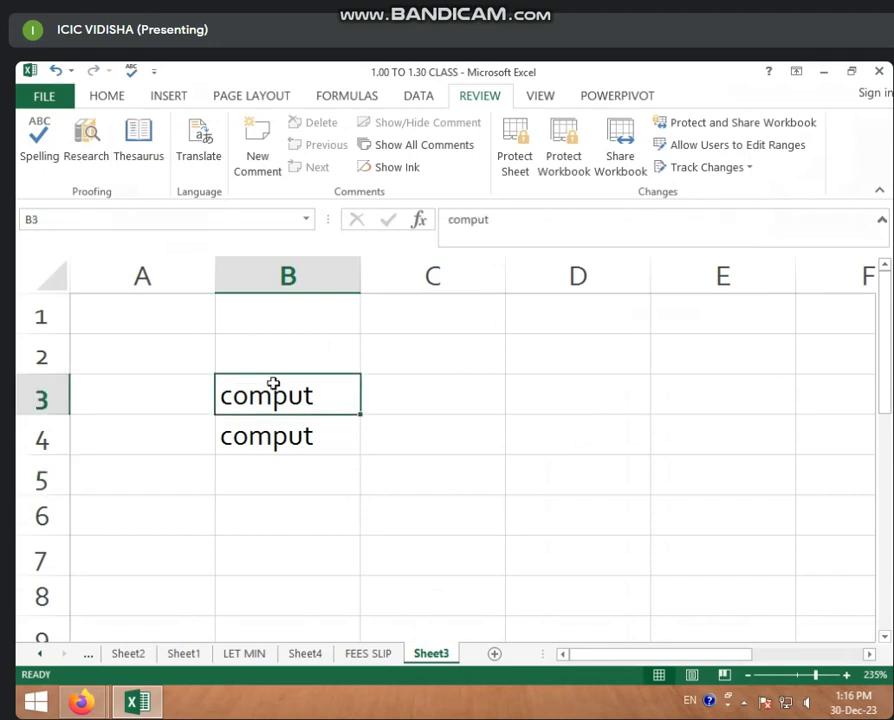
pyautogui.click(40, 165)
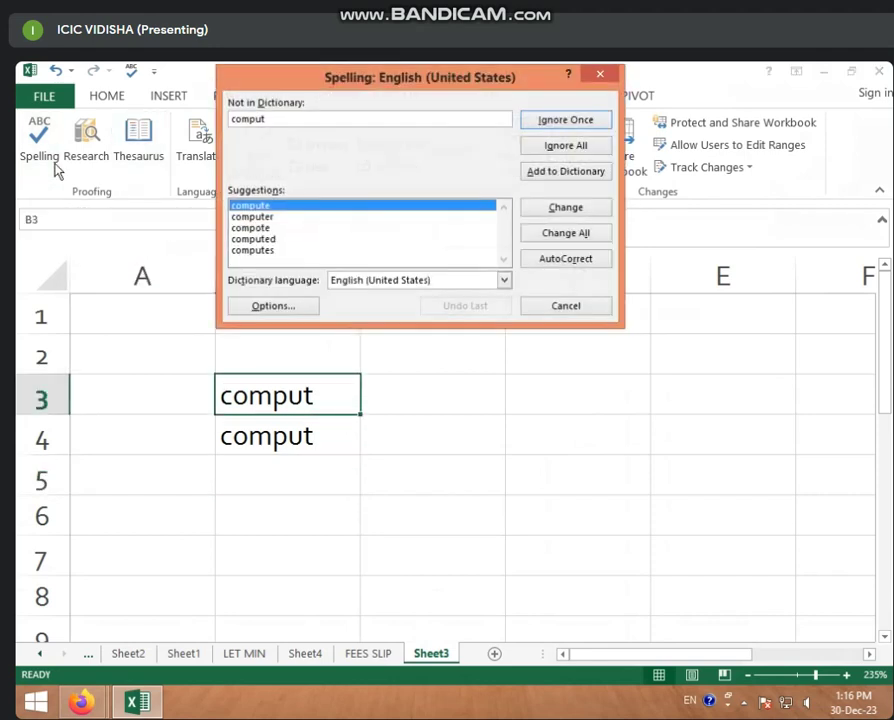
pyautogui.click(265, 217)
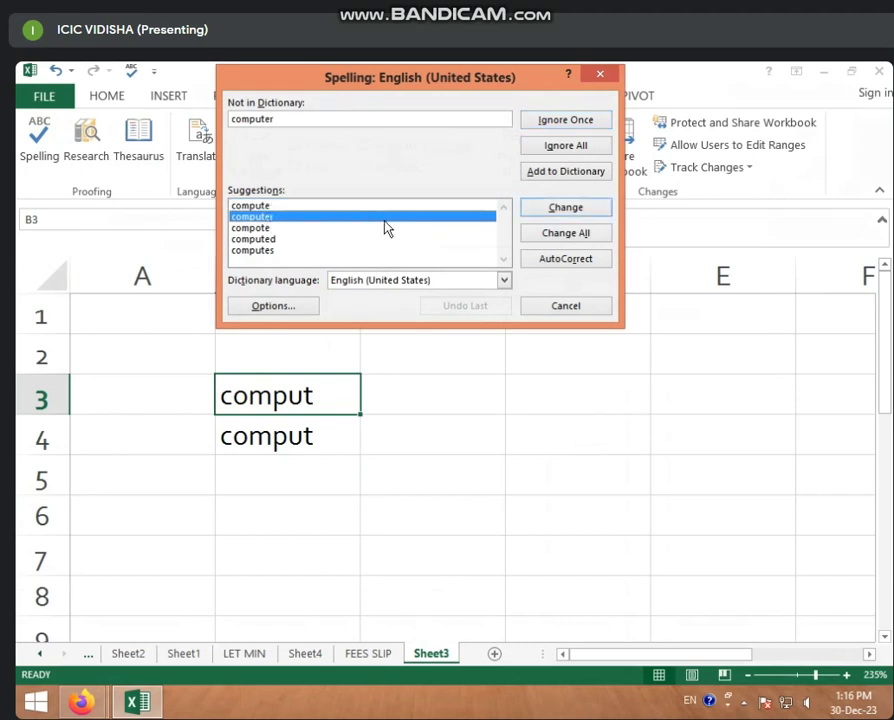
pyautogui.click(557, 236)
pyautogui.click(462, 428)
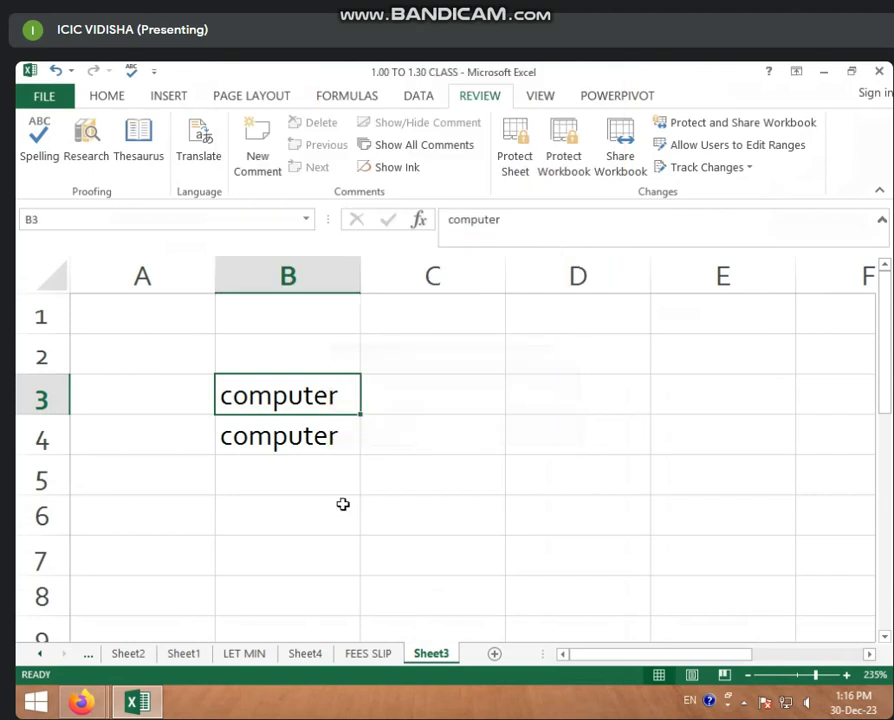
# - Replace the word in cell B3 with the misspelling "comput"
pyautogui.press('BackSpace')
pyautogui.write('compu')
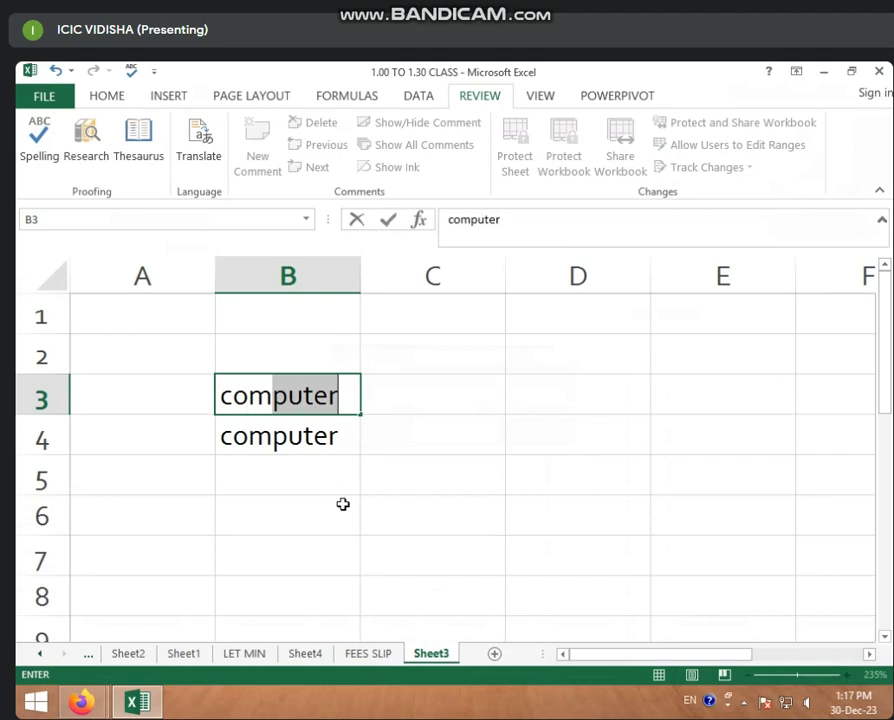
pyautogui.write('t')
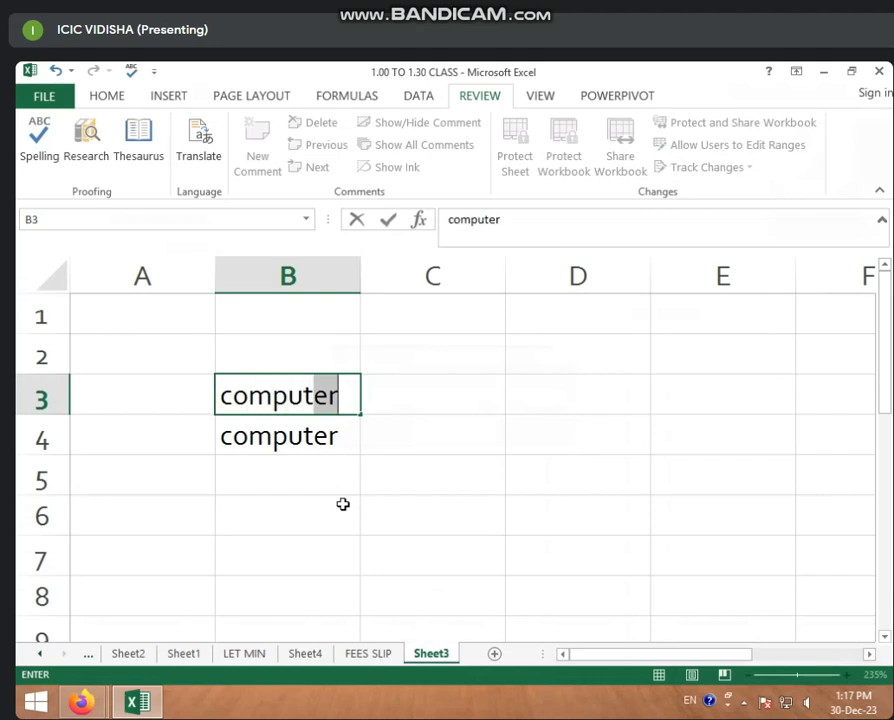
pyautogui.press('Delete')
pyautogui.press('Return')
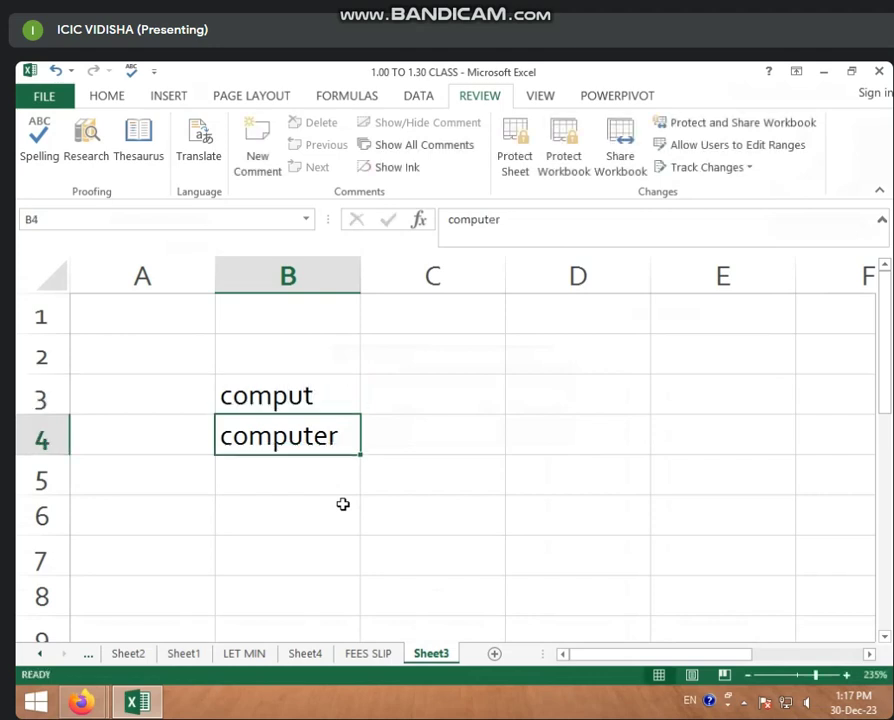
# - Run the spelling check from cell B3 and ignore all occurrences of "comput"
pyautogui.click(326, 394)
pyautogui.click(40, 138)
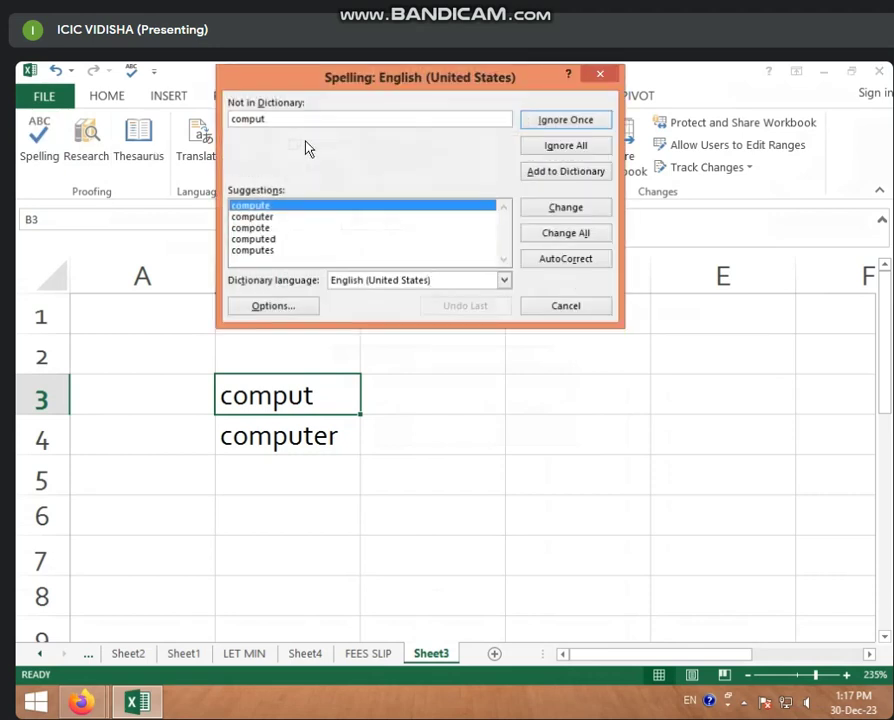
pyautogui.click(585, 147)
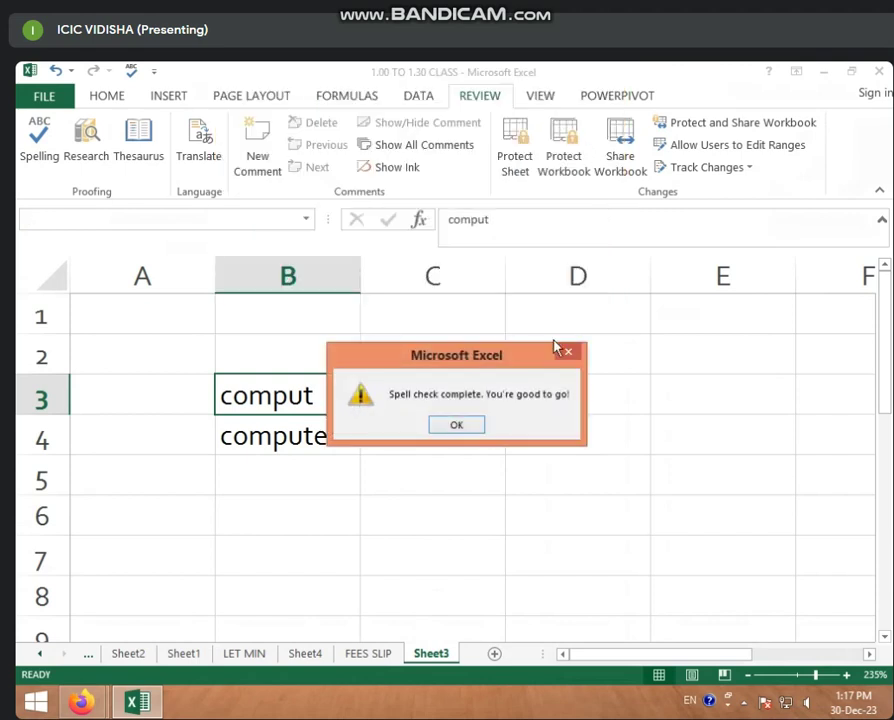
pyautogui.click(456, 425)
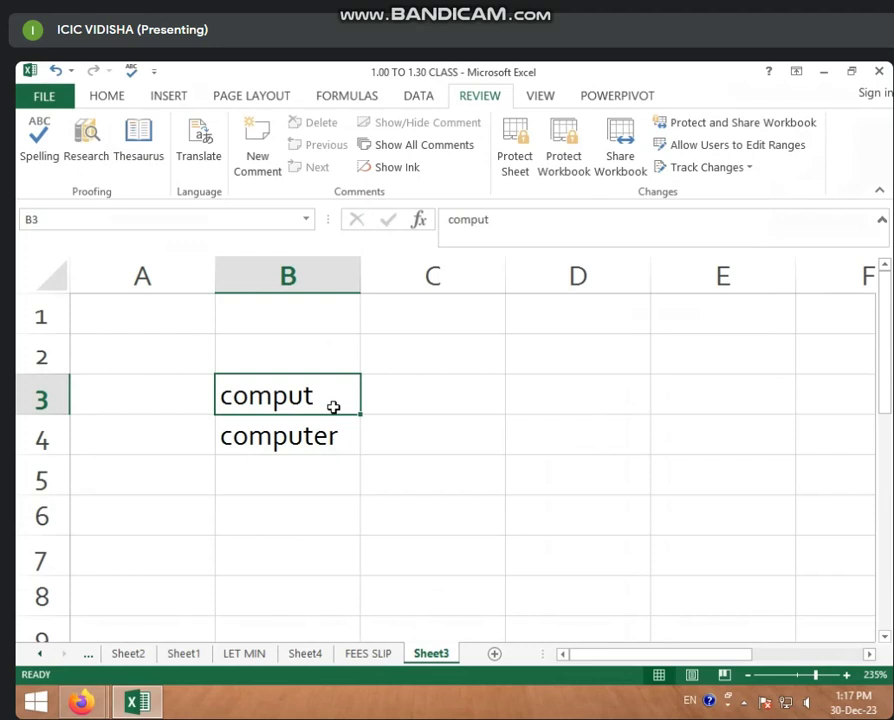
# - Clear the misspelled word from cell B3 and select cell B4
pyautogui.press('Down')
pyautogui.press('Down')
pyautogui.click(308, 397)
pyautogui.press('BackSpace')
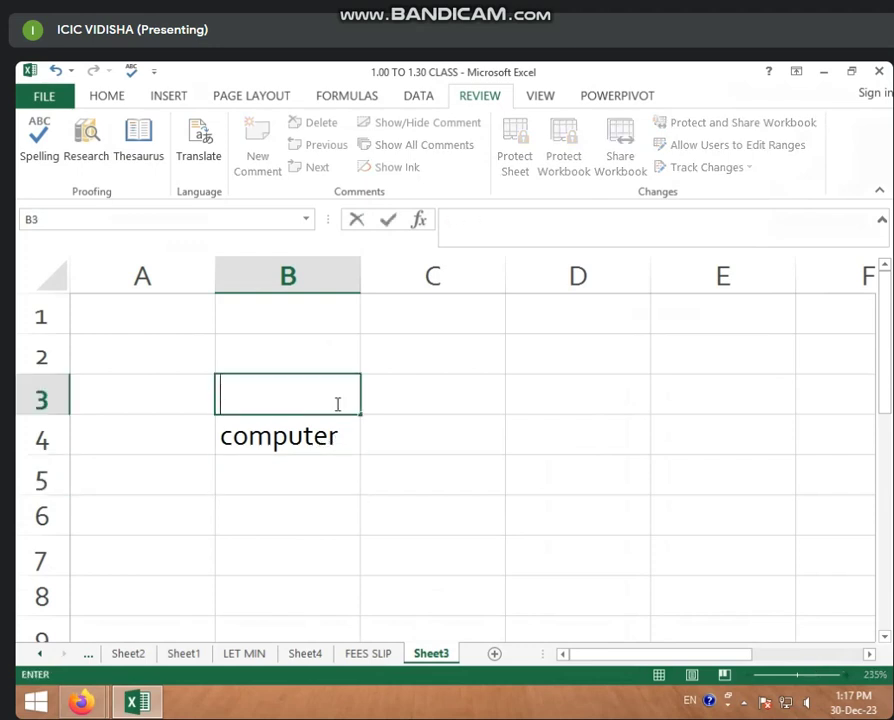
pyautogui.click(330, 434)
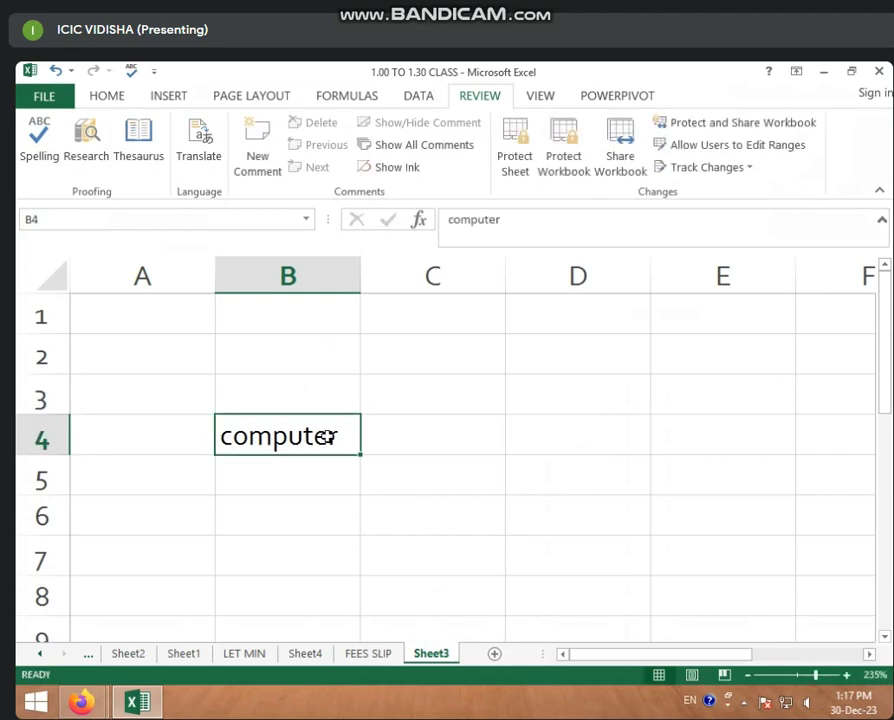
# - Research the word "computer" from cell B4 in all reference books, the English (United States) thesaurus and the Spanish (Spain) thesaurus
pyautogui.click(87, 160)
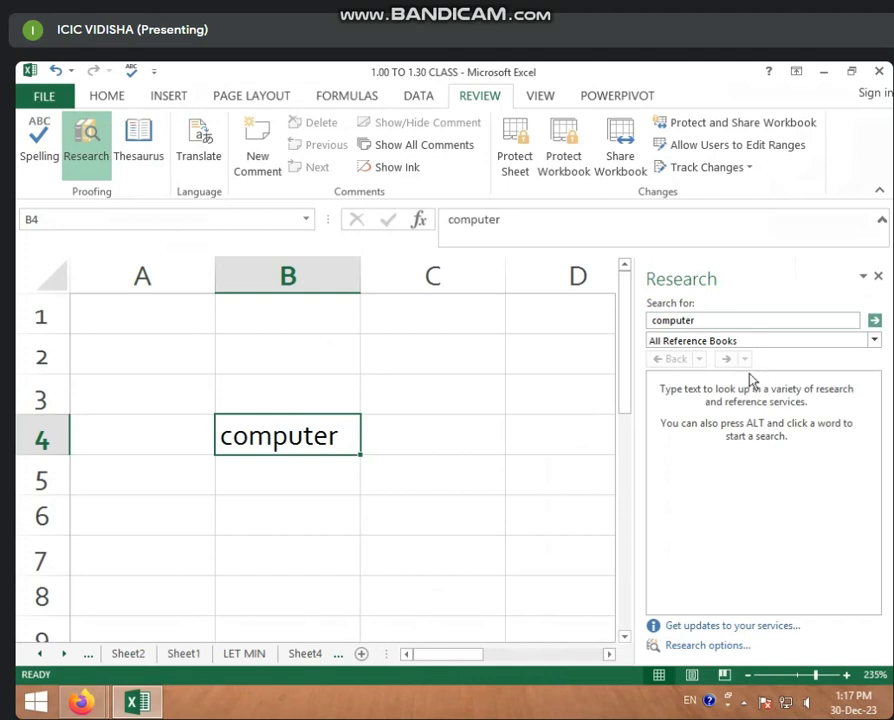
pyautogui.click(875, 320)
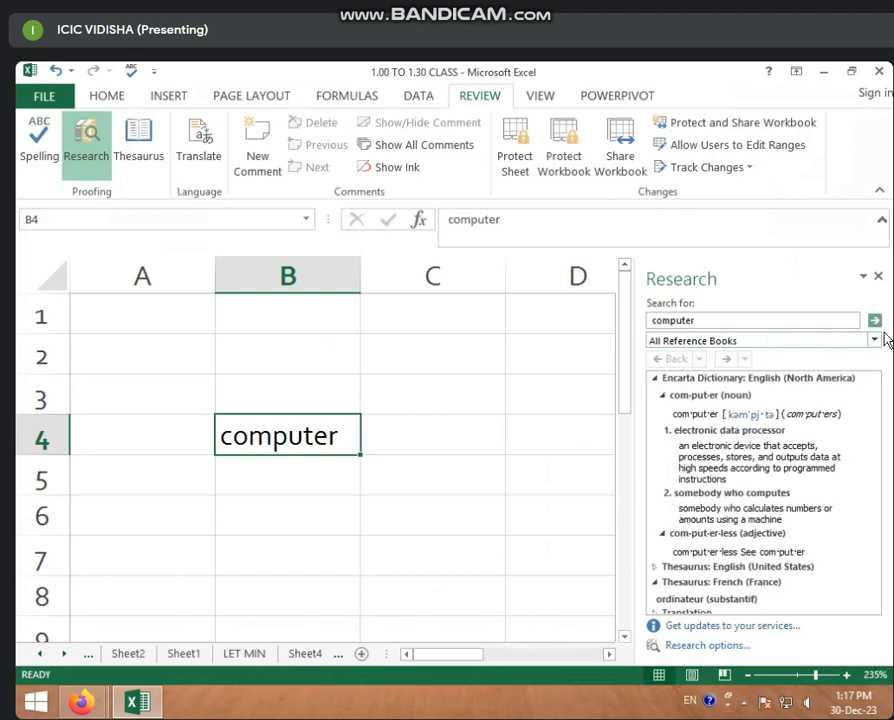
pyautogui.click(874, 340)
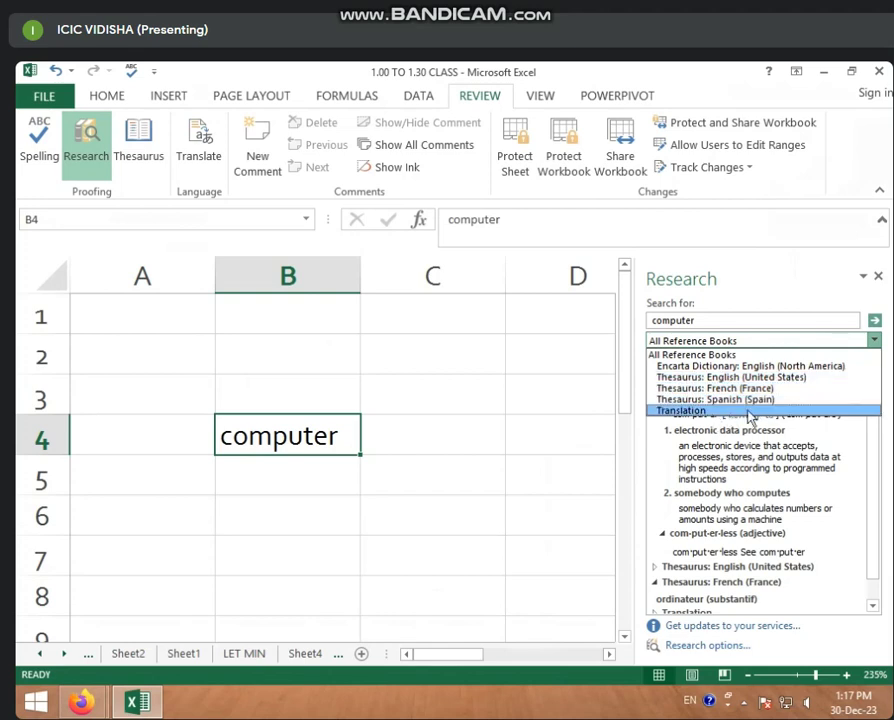
pyautogui.click(740, 378)
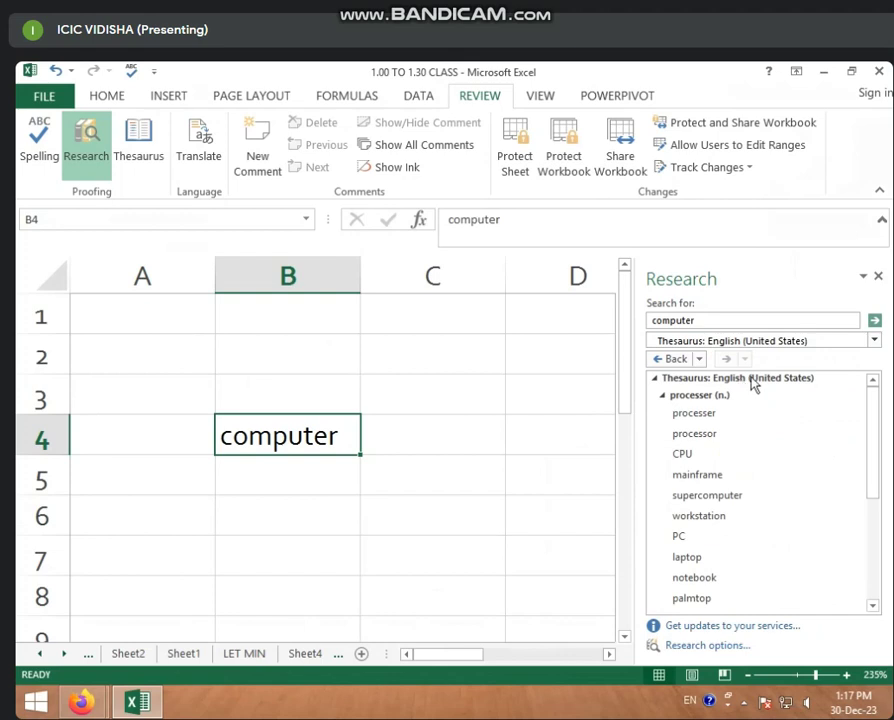
pyautogui.click(875, 341)
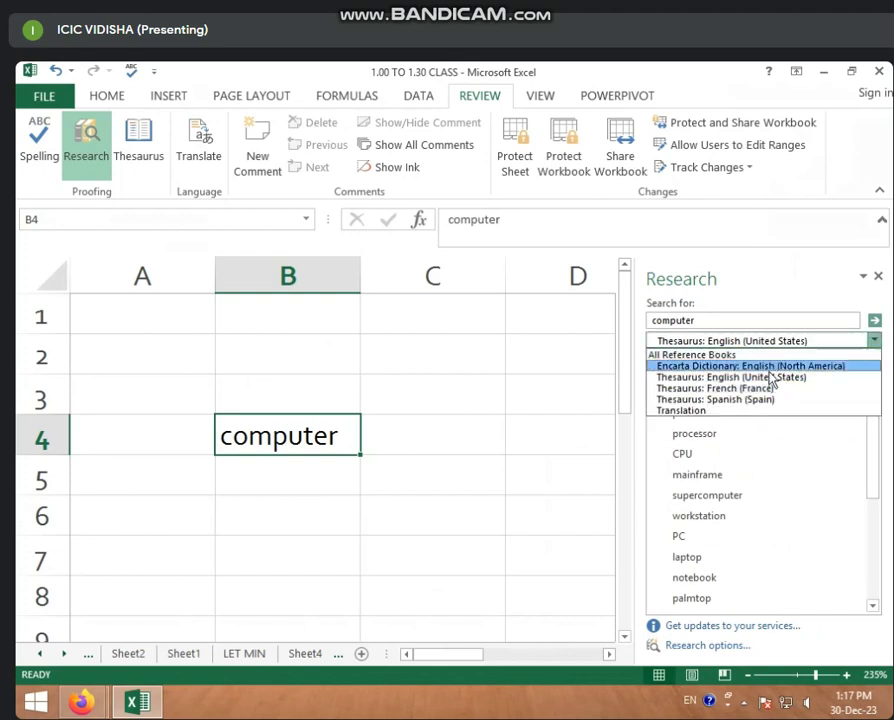
pyautogui.click(707, 400)
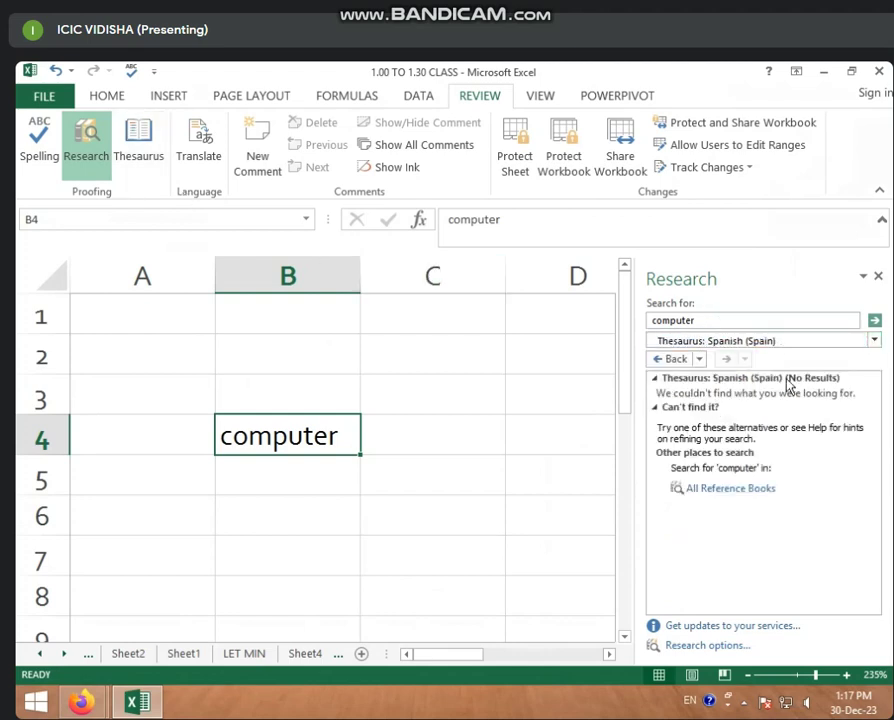
# - Replace the word in cell B4 with the synonym "PC" from the English (United States) thesaurus in Research
pyautogui.click(875, 340)
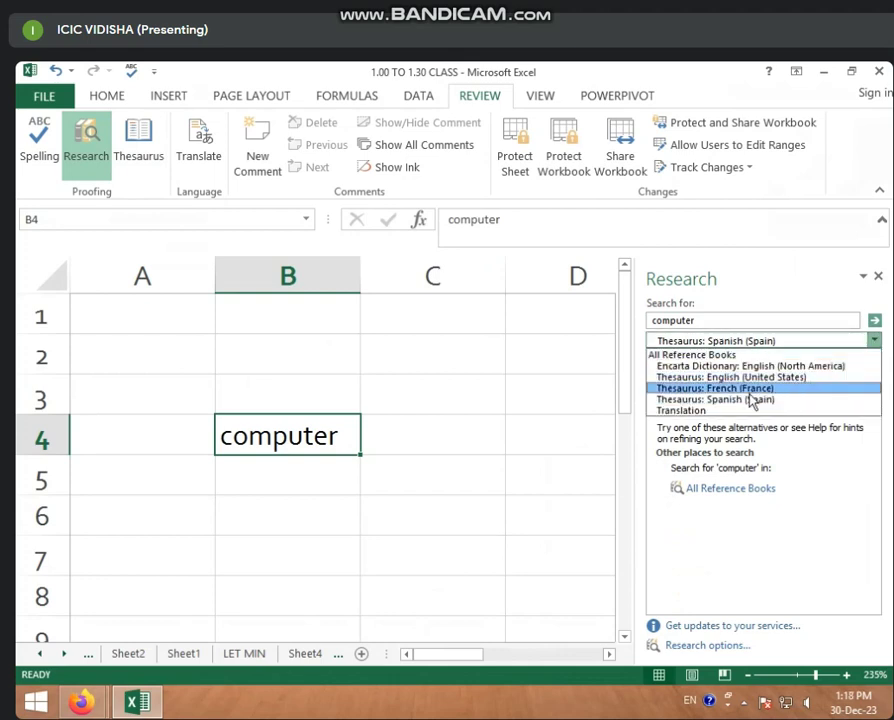
pyautogui.click(749, 380)
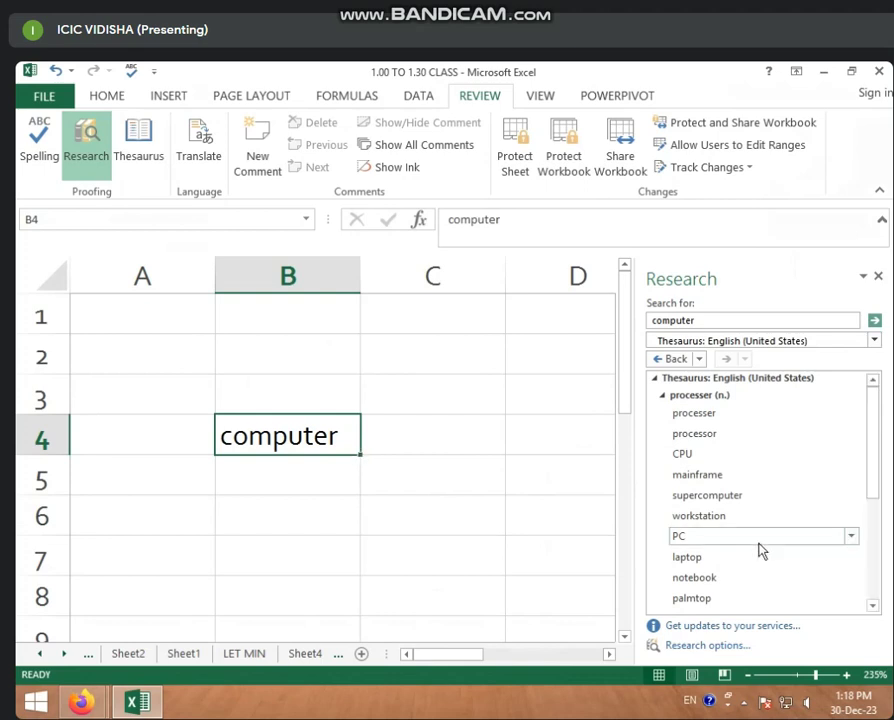
pyautogui.click(707, 540)
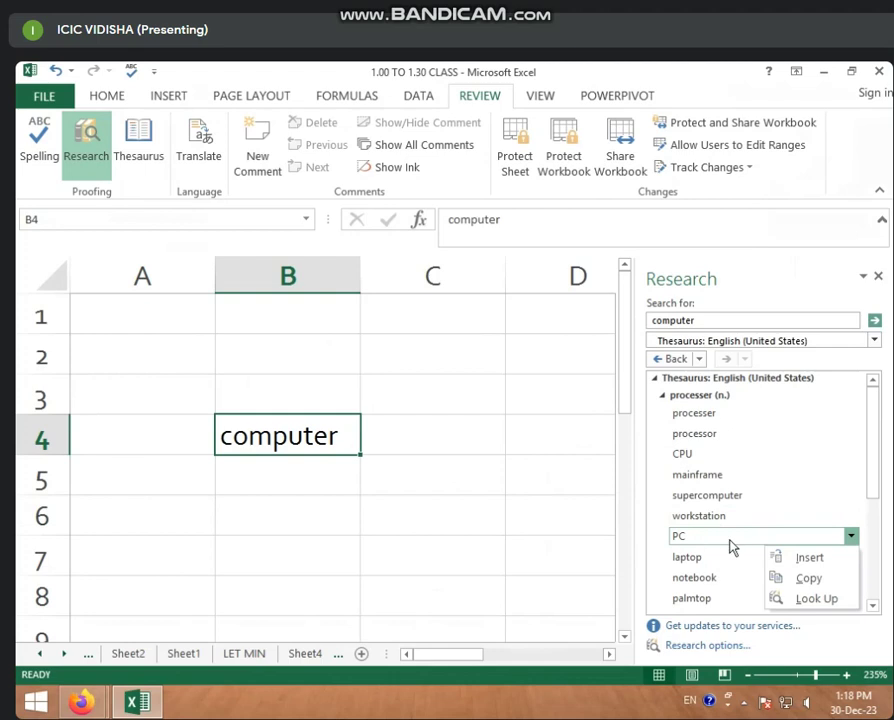
pyautogui.click(822, 560)
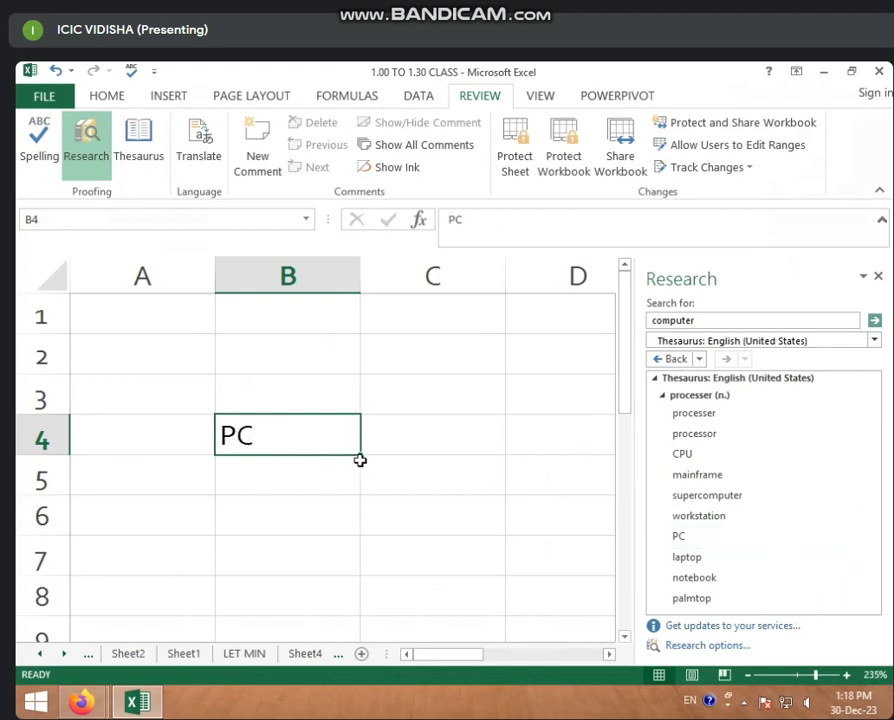
# - Translate "computer" from English (United States) to Hindi in Research, insert the translation into cell B4 and close the pane
pyautogui.click(876, 341)
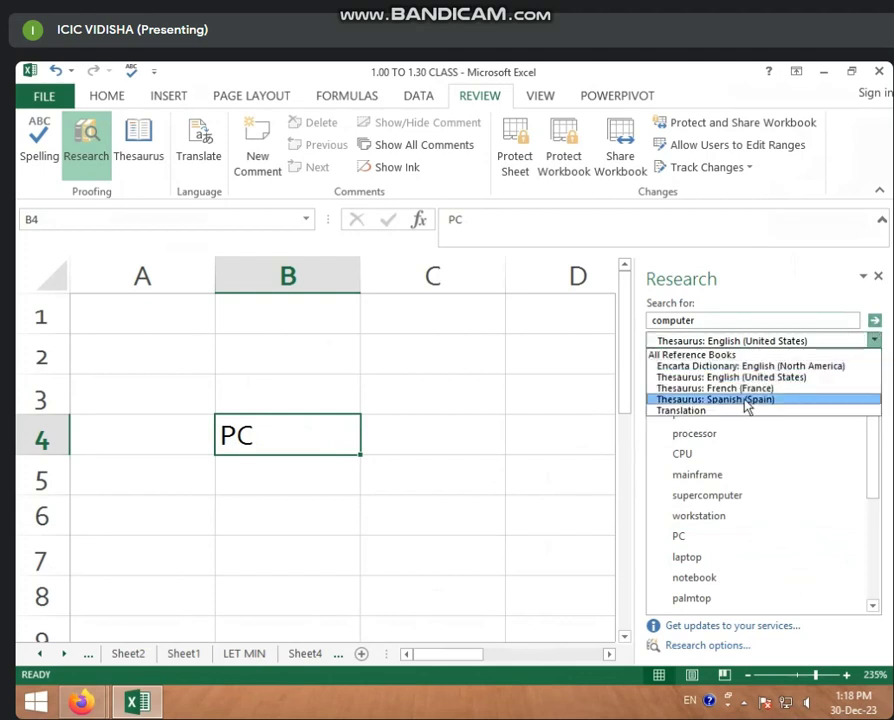
pyautogui.click(706, 416)
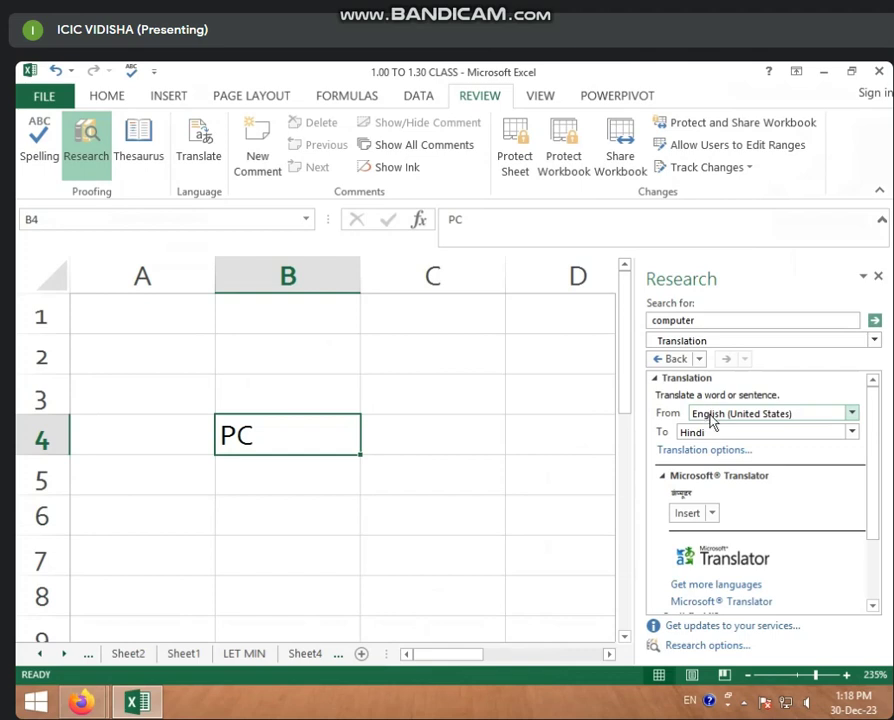
pyautogui.click(852, 414)
pyautogui.click(852, 414)
pyautogui.click(851, 432)
pyautogui.click(851, 432)
pyautogui.click(687, 511)
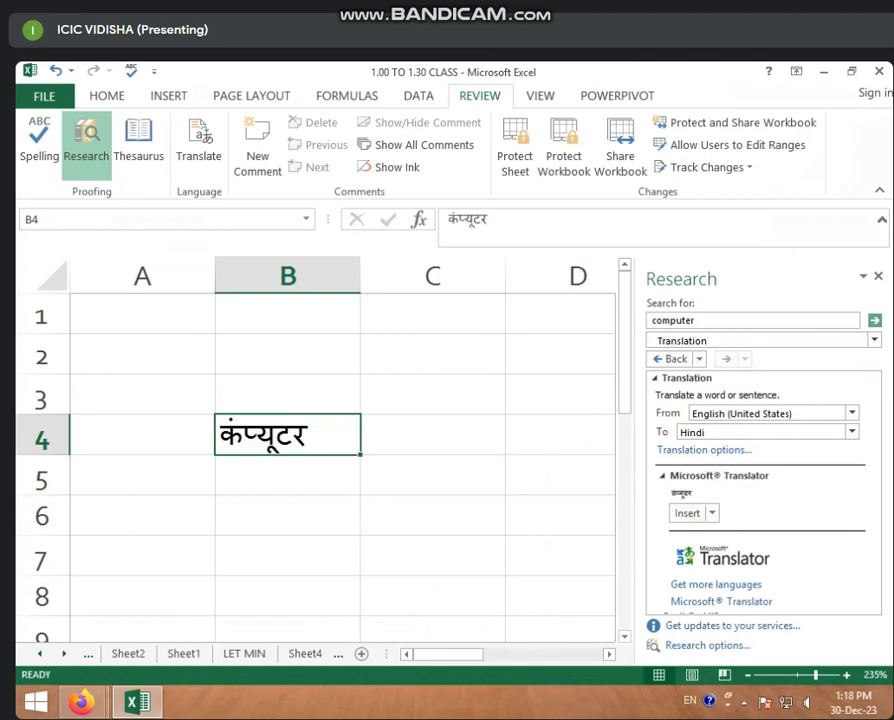
pyautogui.click(882, 283)
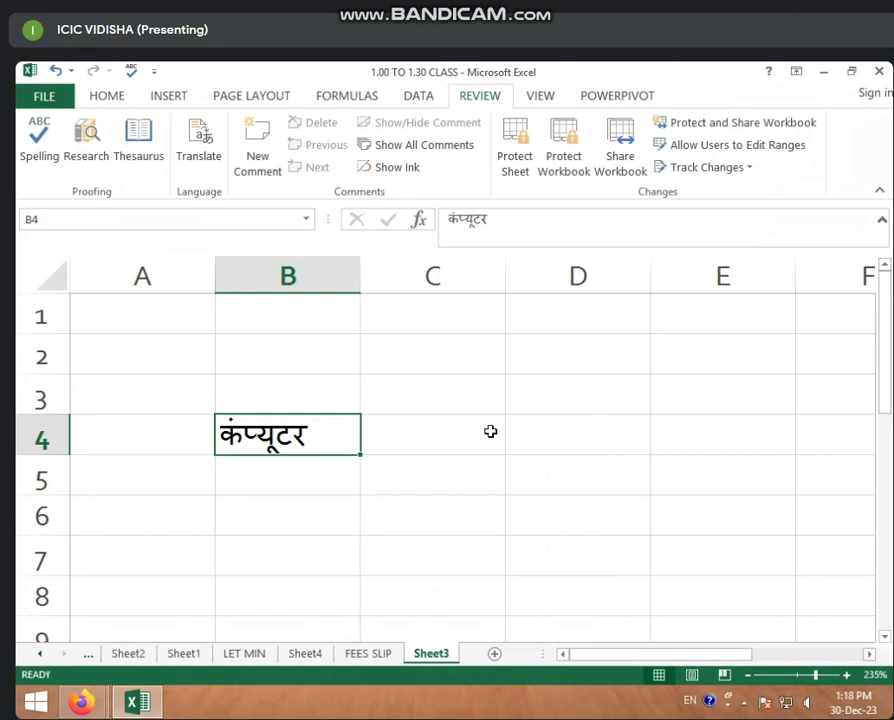
# - Enter the word "computer" in cell C4
pyautogui.click(445, 434)
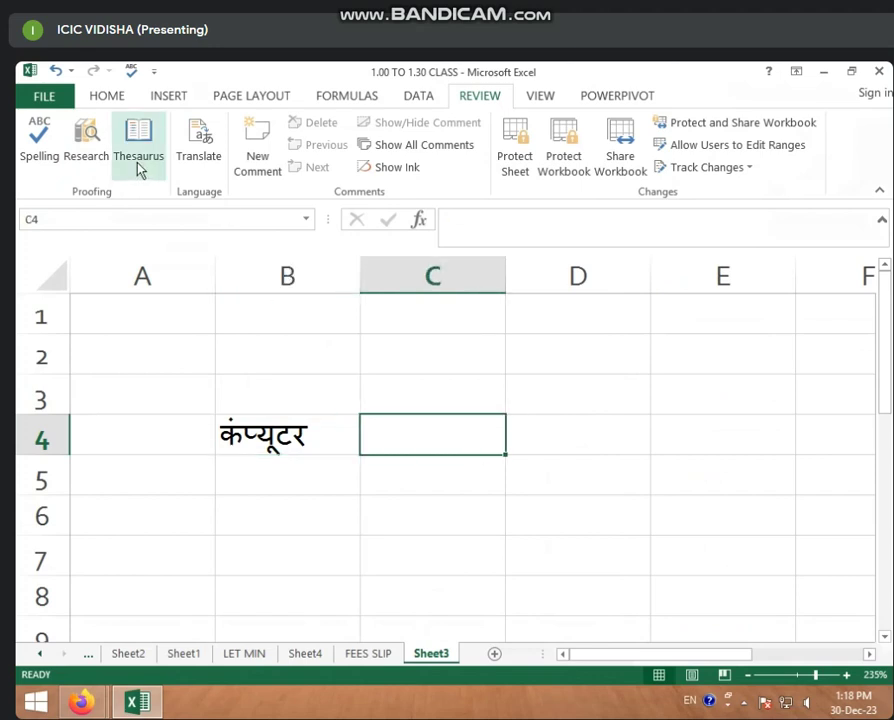
pyautogui.write('c')
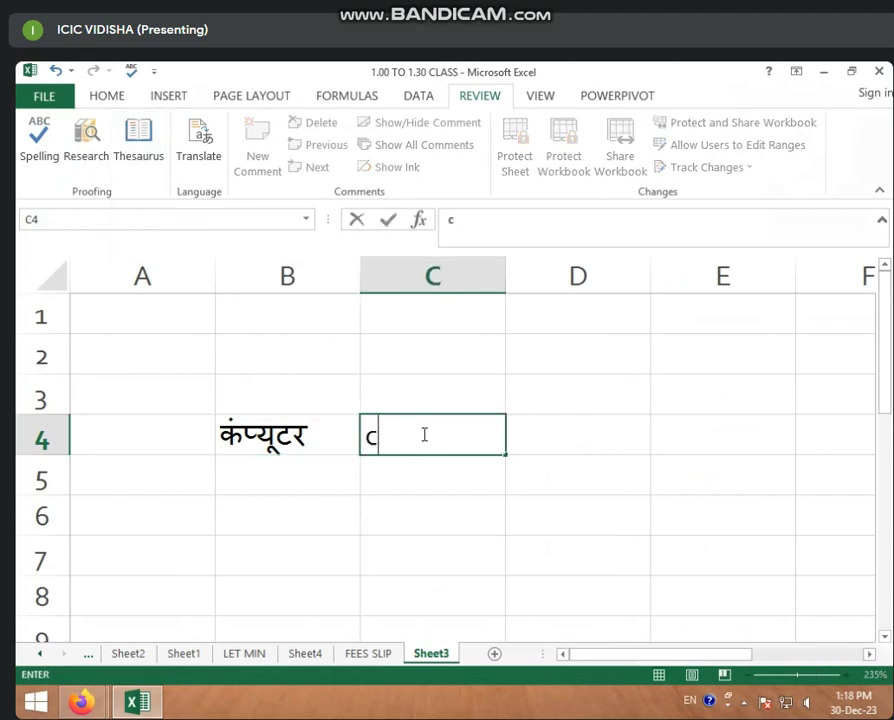
pyautogui.write('omputer')
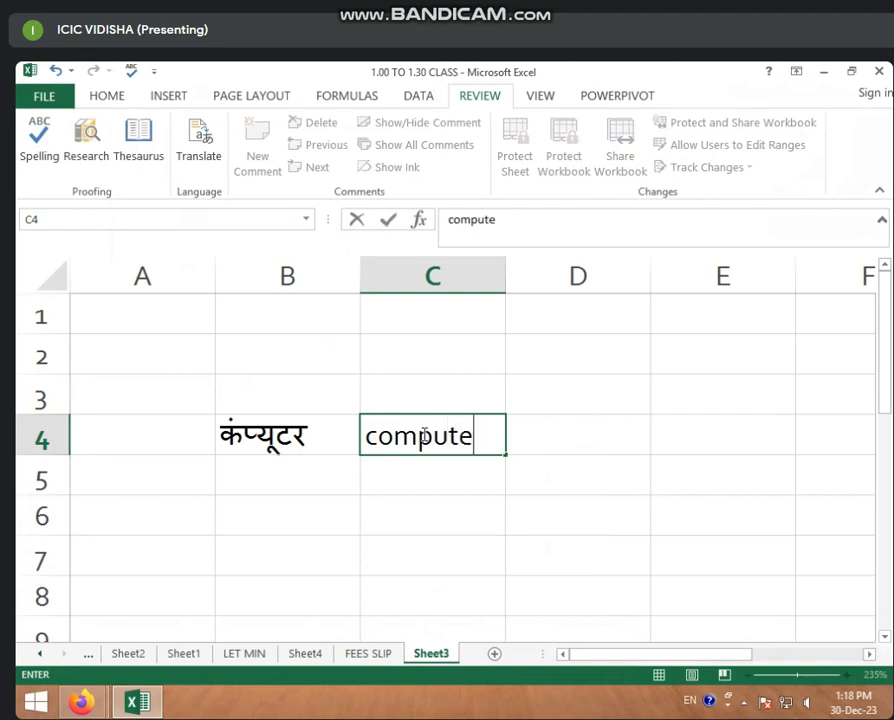
pyautogui.press('Return')
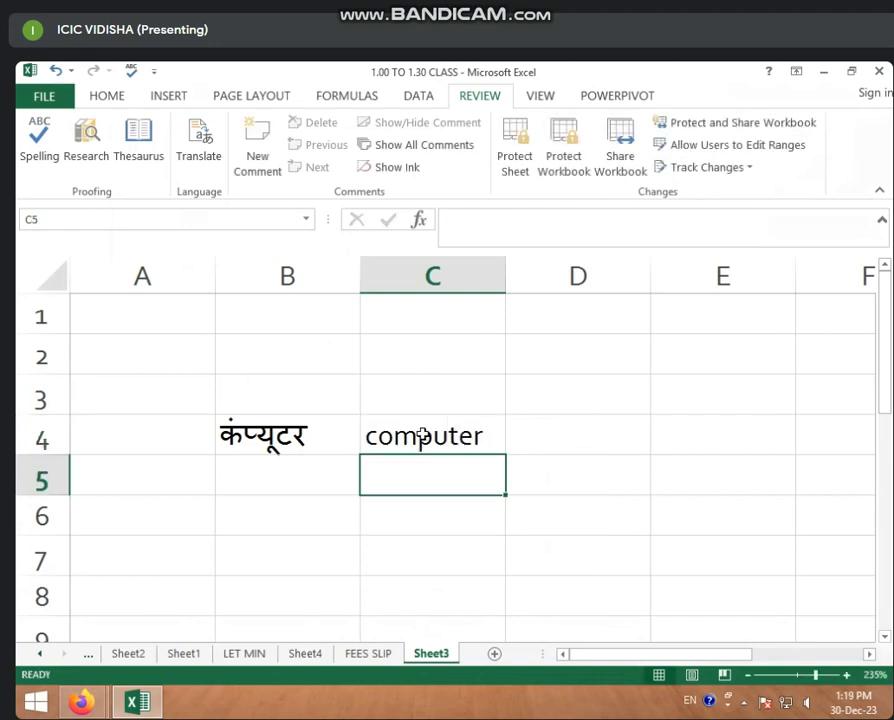
# - Look up the word in cell C4 in the Thesaurus and replace it with the synonym "CPU"
pyautogui.click(422, 436)
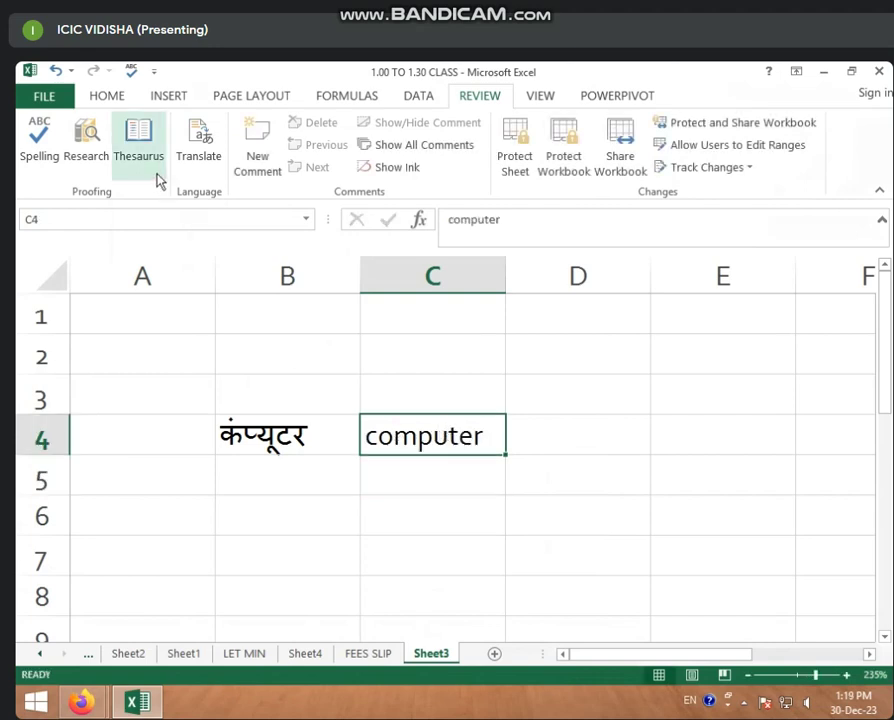
pyautogui.click(140, 145)
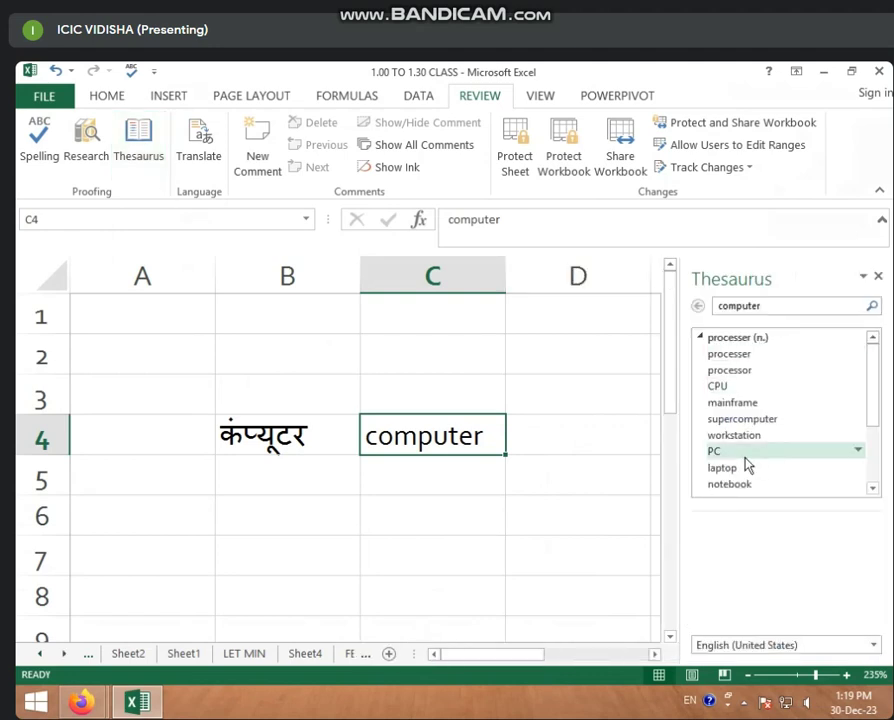
pyautogui.rightClick(739, 390)
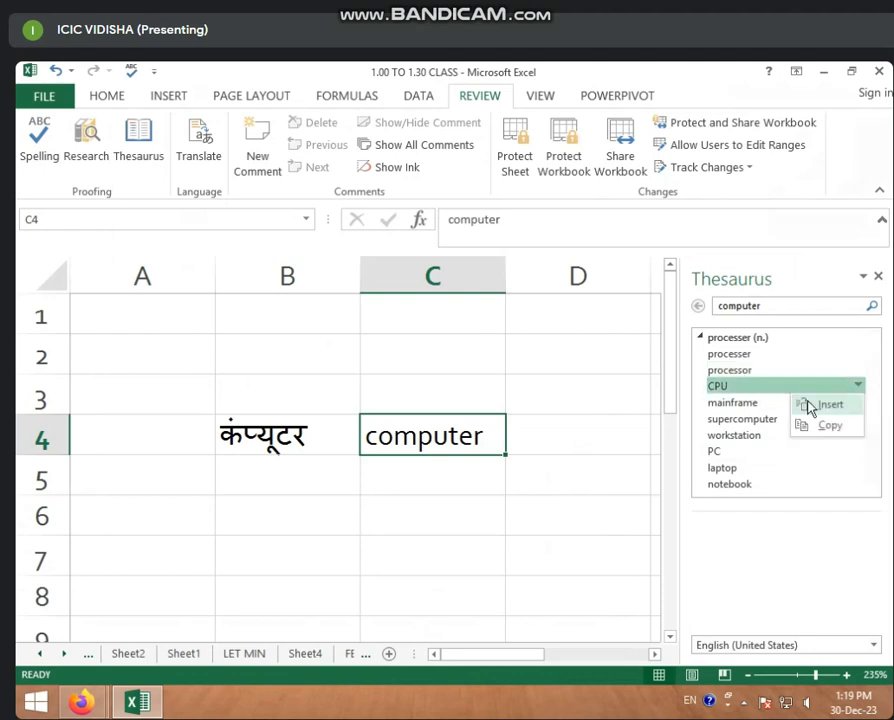
pyautogui.click(809, 408)
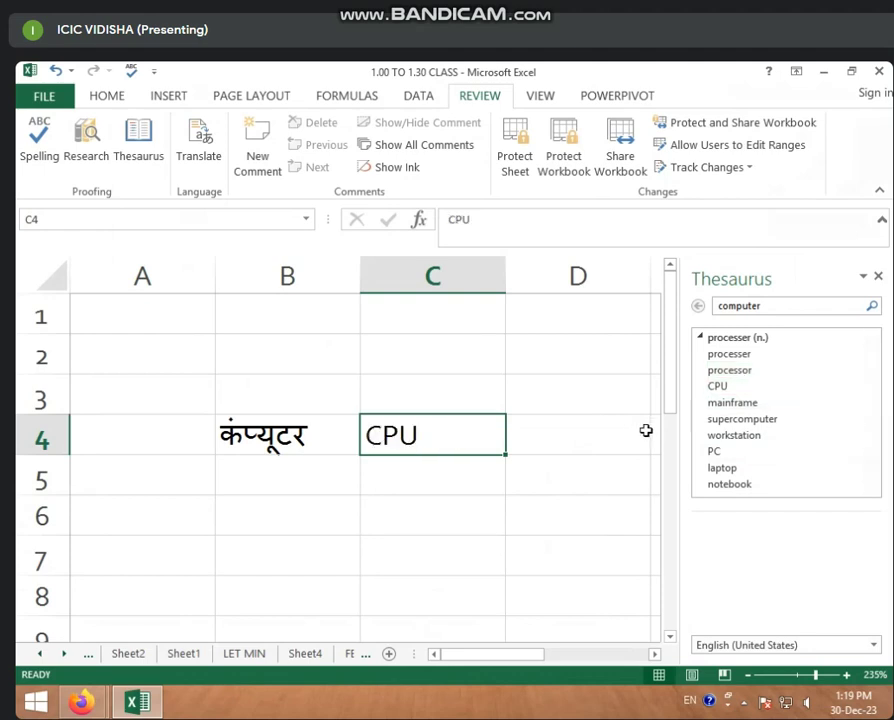
# - Replace the content of cell C4 with the Thesaurus synonym "PC" and close the pane
pyautogui.rightClick(788, 455)
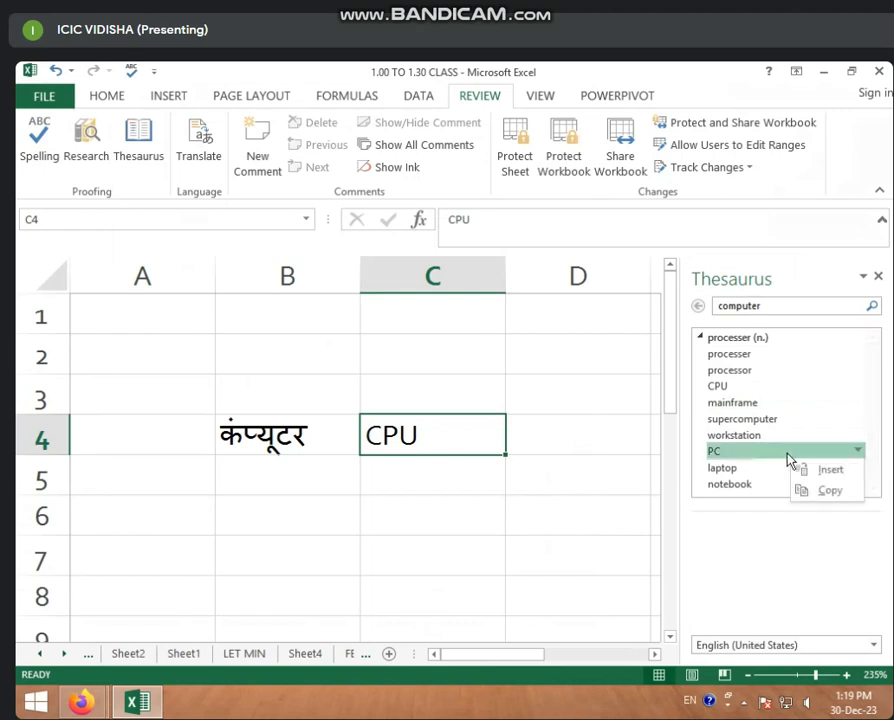
pyautogui.click(805, 477)
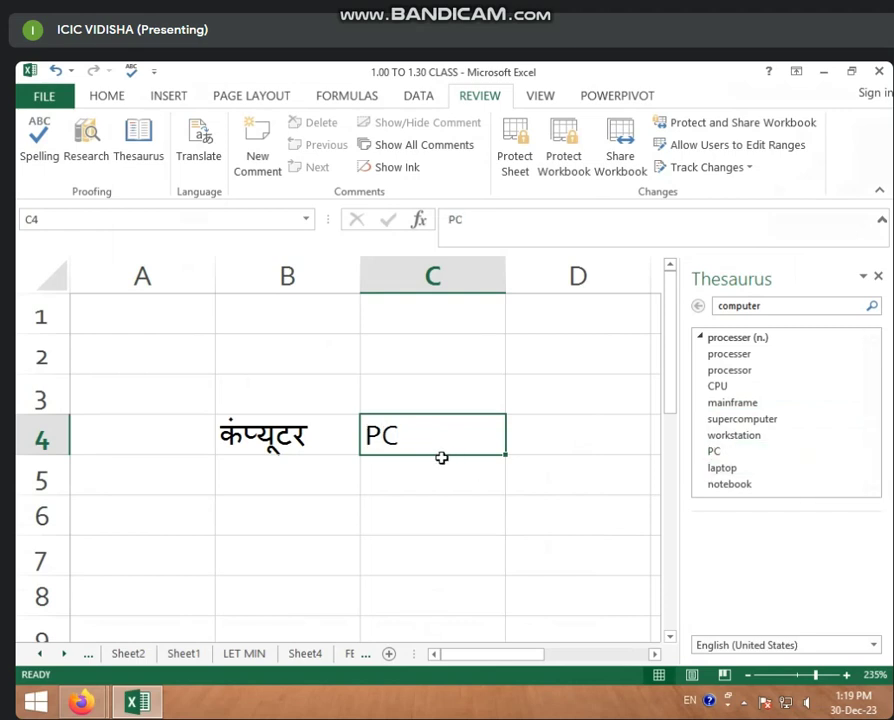
pyautogui.click(879, 277)
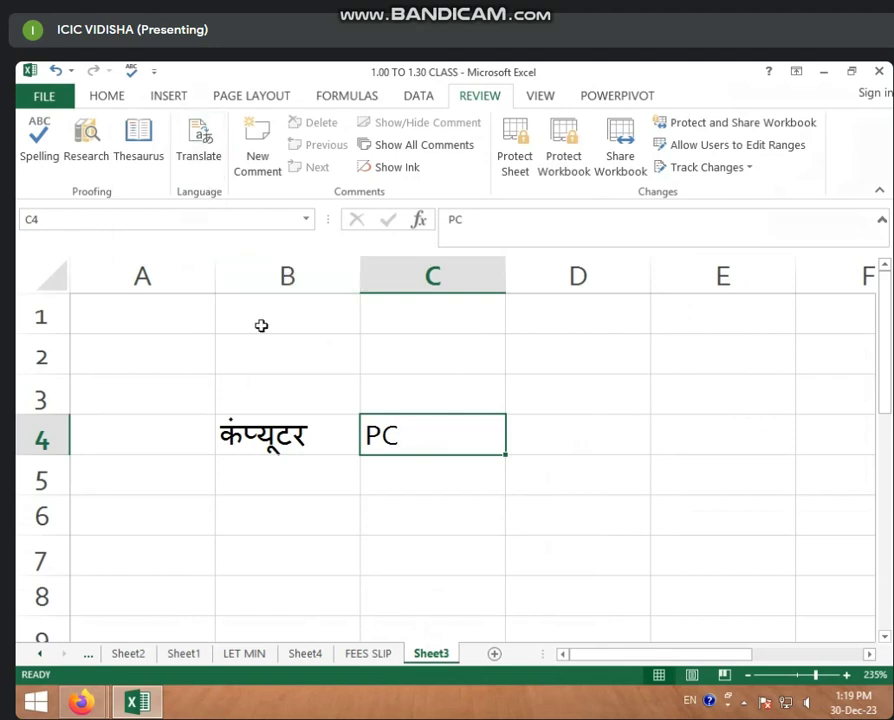
# - Enter "computer" in cell B6 and a person's first name in cell B7
pyautogui.click(278, 521)
pyautogui.write('c')
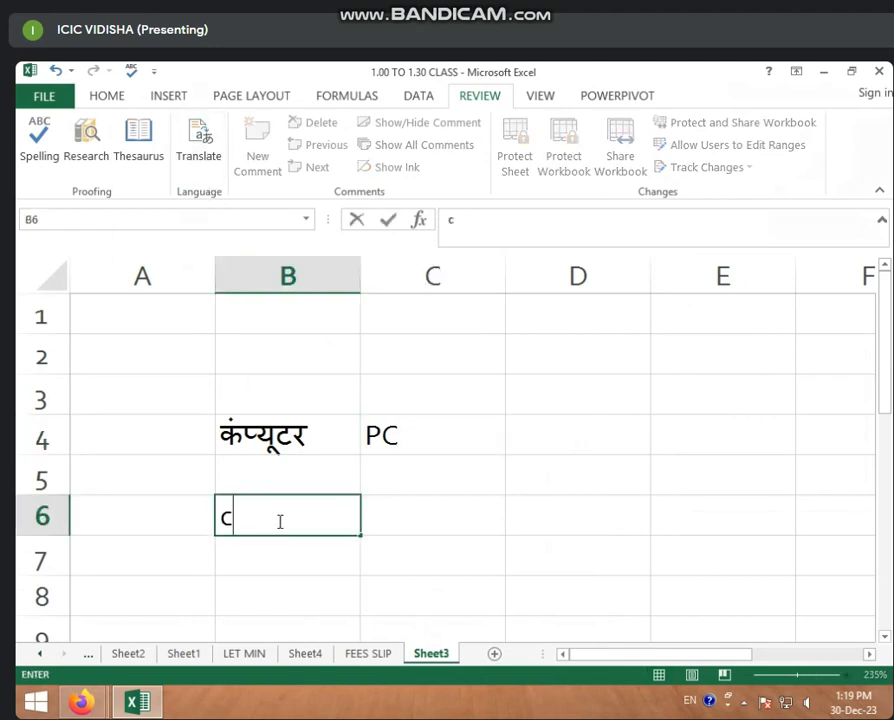
pyautogui.write('omputer')
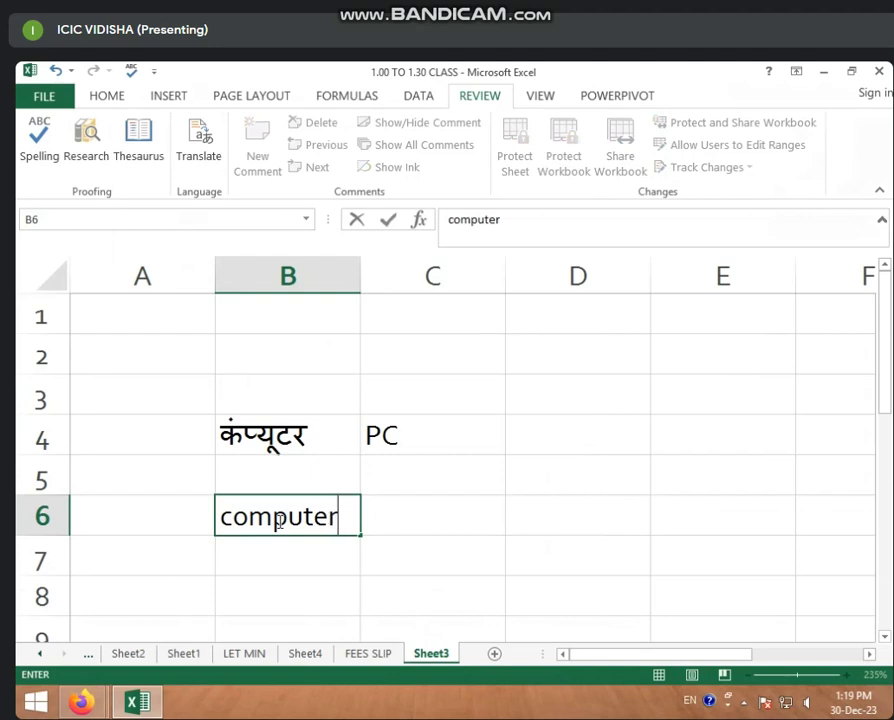
pyautogui.press('Return')
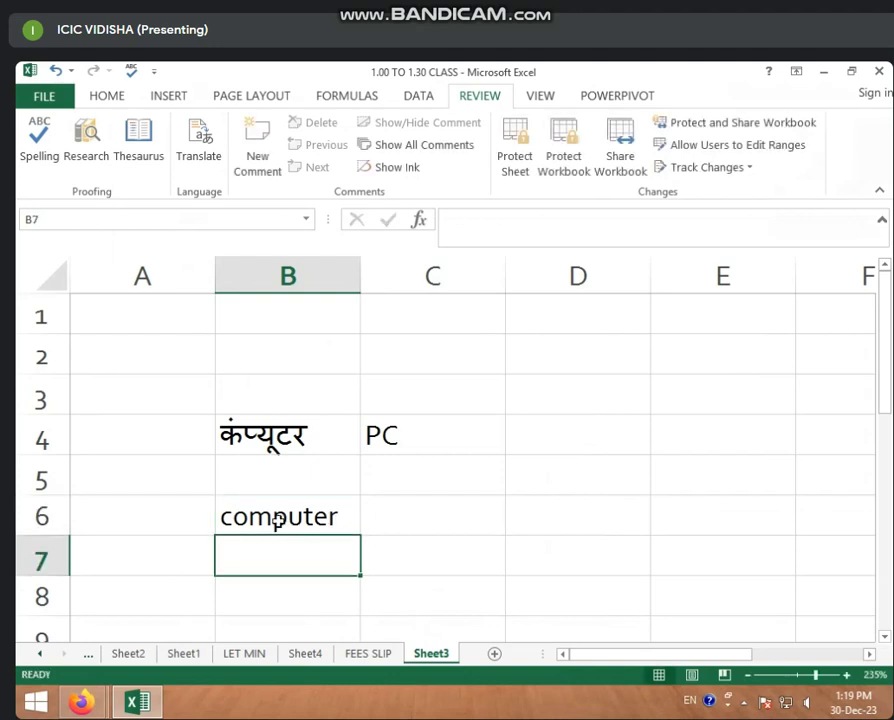
pyautogui.write('rup')
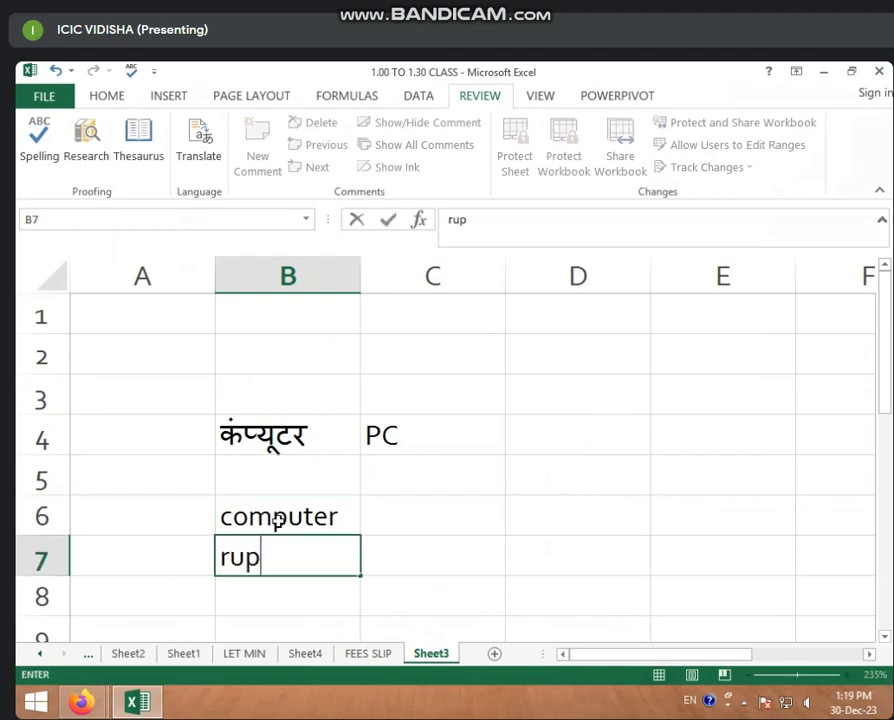
pyautogui.write('ali')
pyautogui.press('Return')
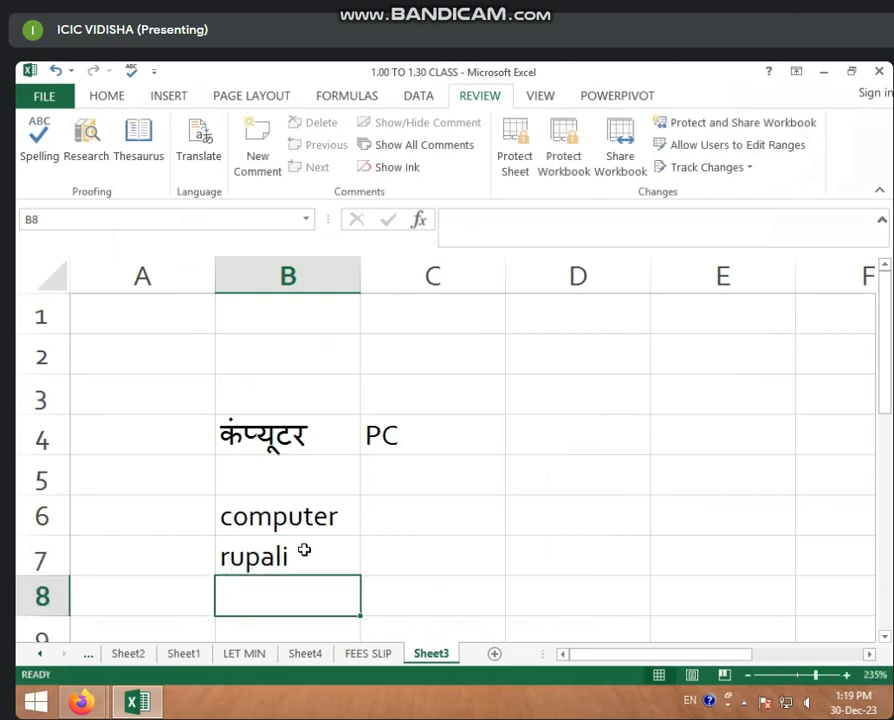
# - Translate the name in cell B7 from English (United States) to Hindi and insert the translation into the cell
pyautogui.click(286, 557)
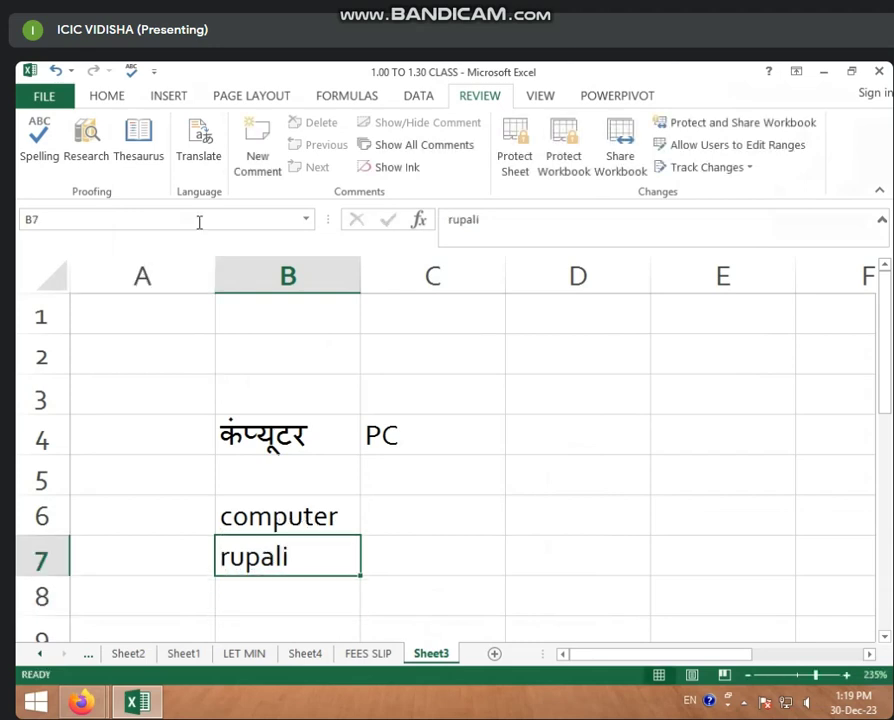
pyautogui.click(200, 160)
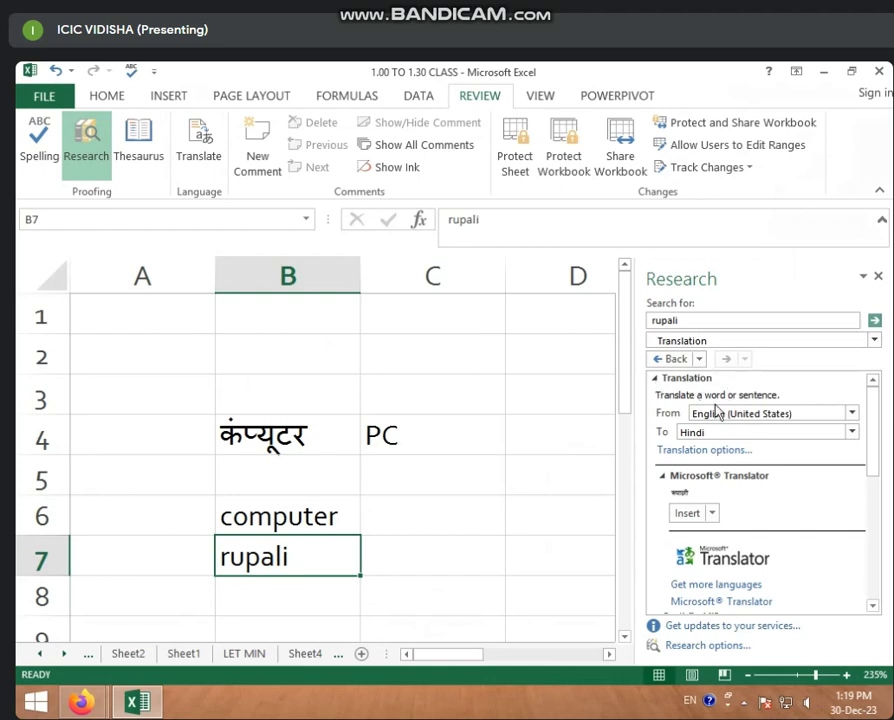
pyautogui.click(852, 432)
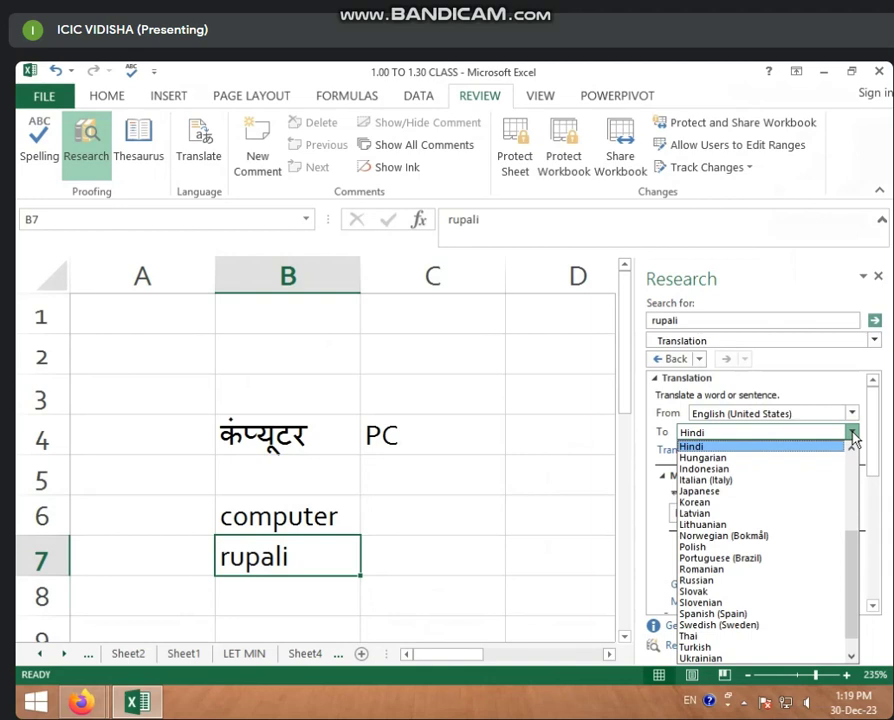
pyautogui.click(852, 436)
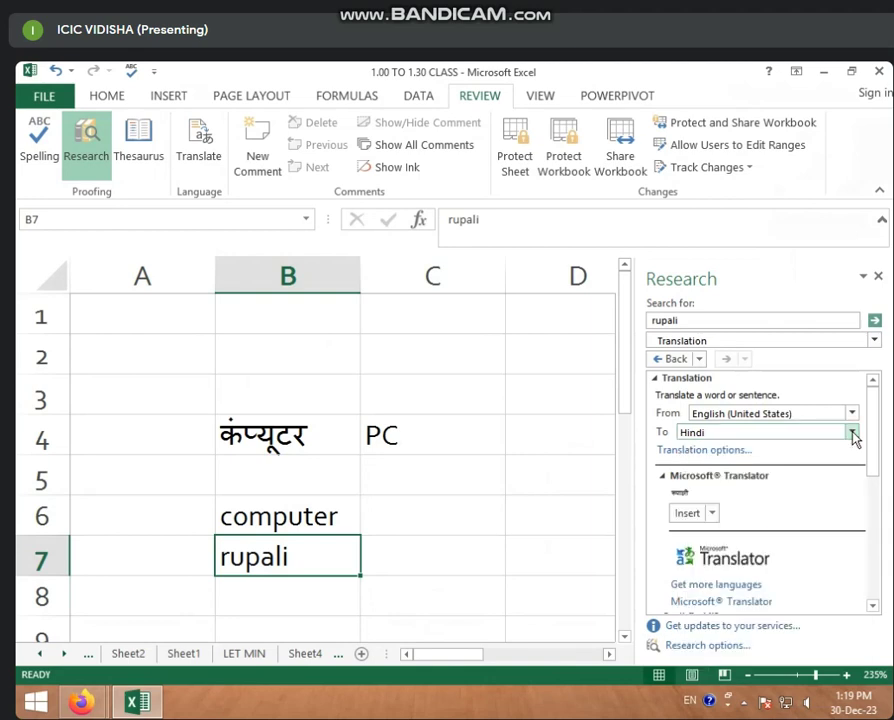
pyautogui.click(686, 513)
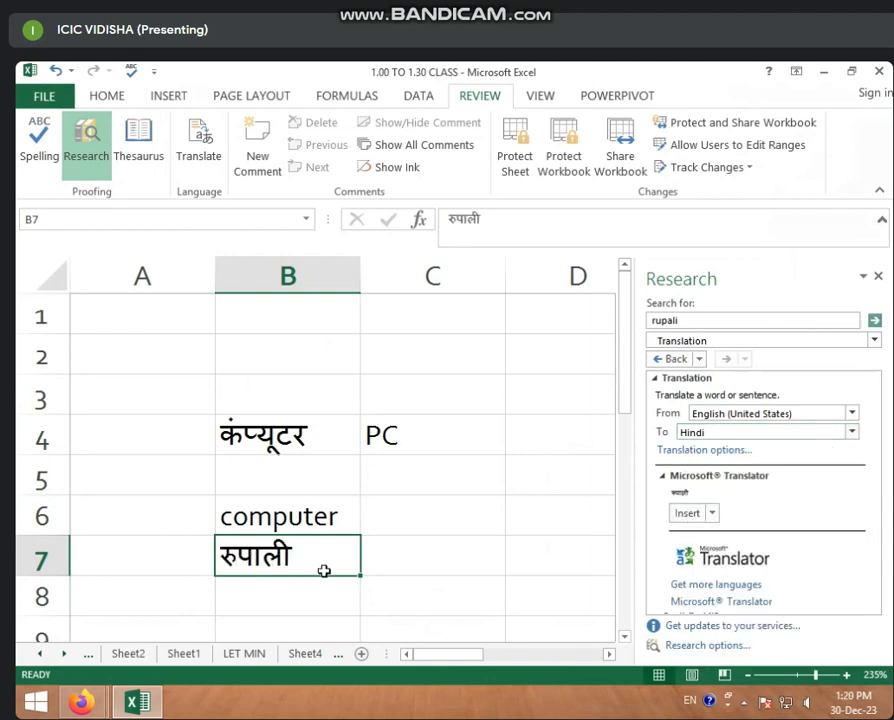
# - Translate "computer" in cell B6 from English (United States) to Hindi, insert the translation into the cell and close the Research pane
pyautogui.click(293, 518)
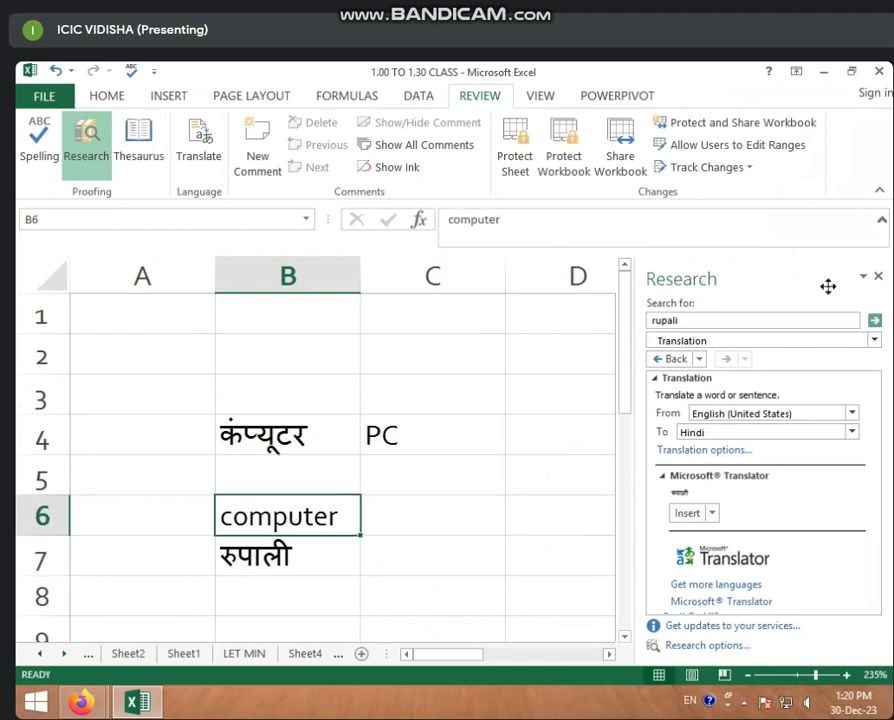
pyautogui.click(878, 277)
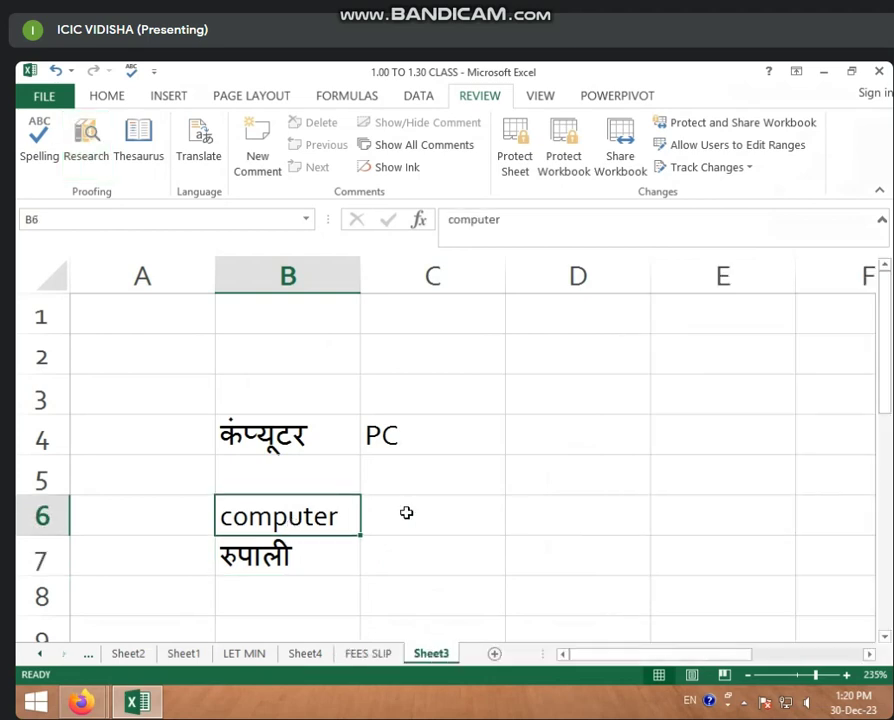
pyautogui.click(198, 162)
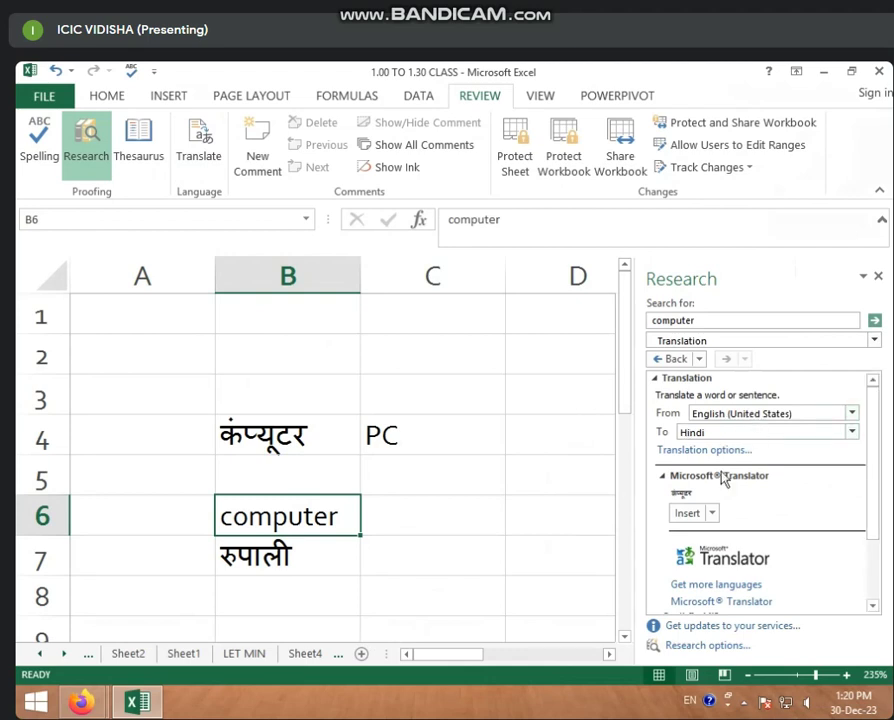
pyautogui.click(676, 519)
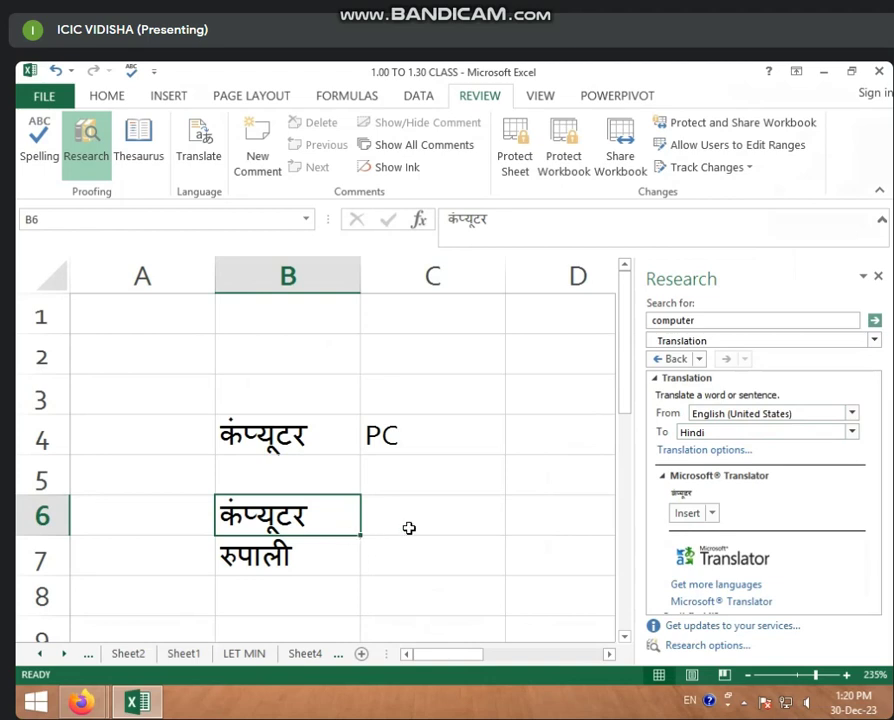
pyautogui.click(878, 277)
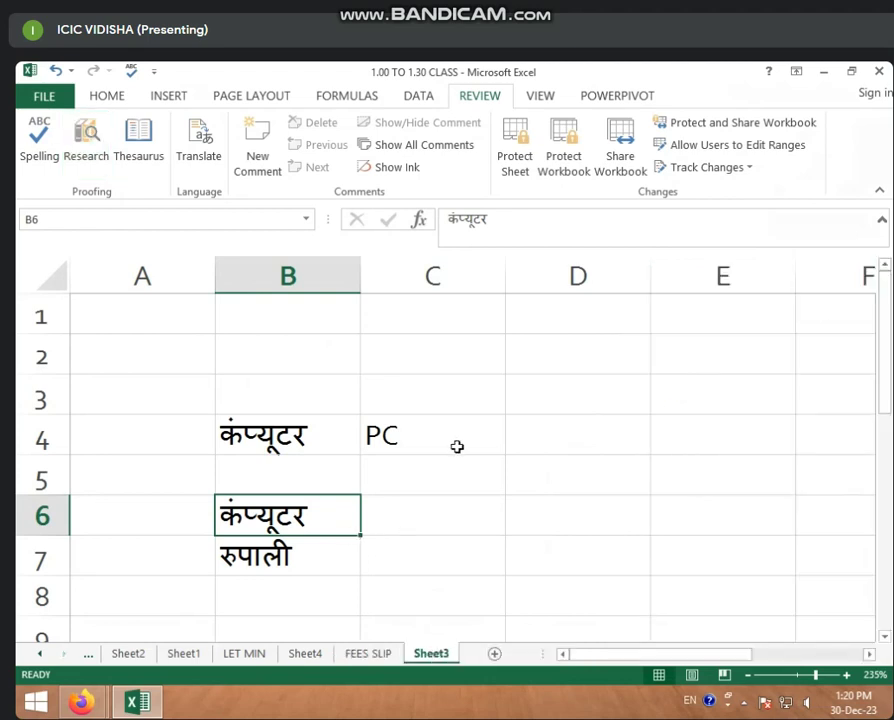
# - Add the comment "fghfhgfhgfhg" to cell B4 and display it from its marker on the sheet
pyautogui.click(330, 445)
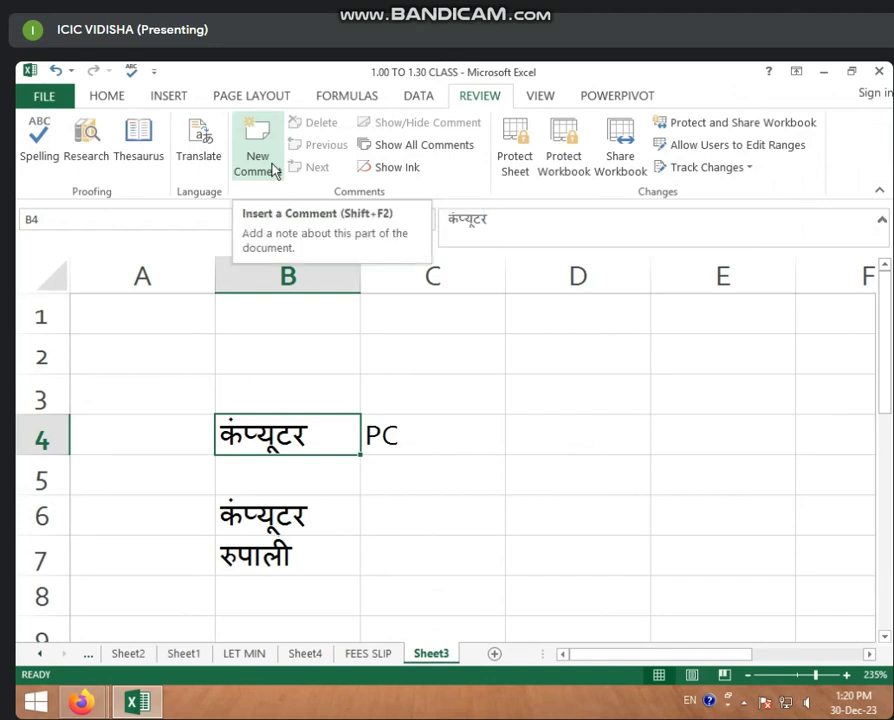
pyautogui.click(258, 160)
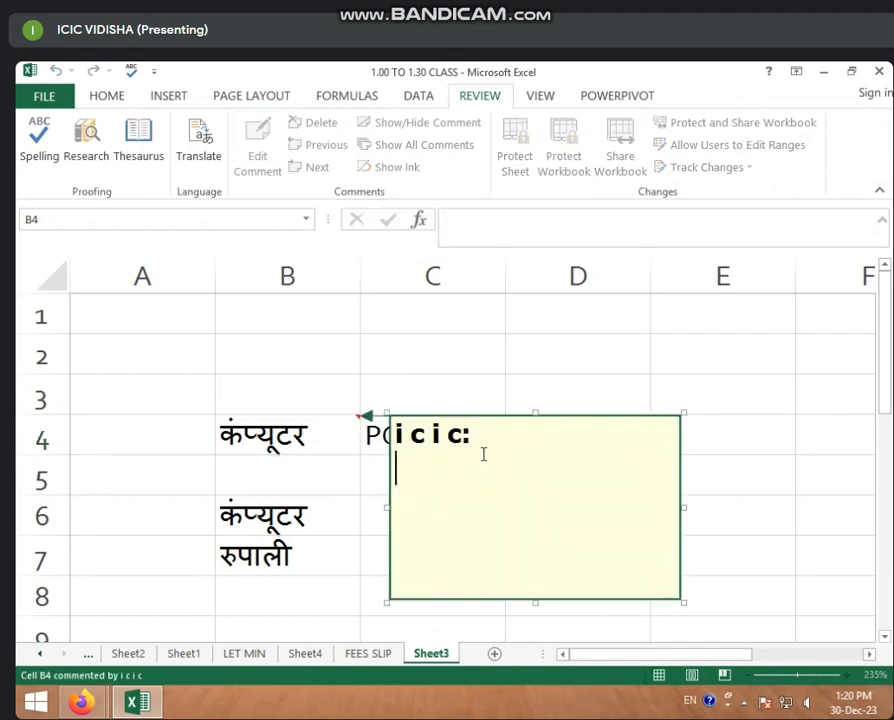
pyautogui.write('fghfhgfhgfhg')
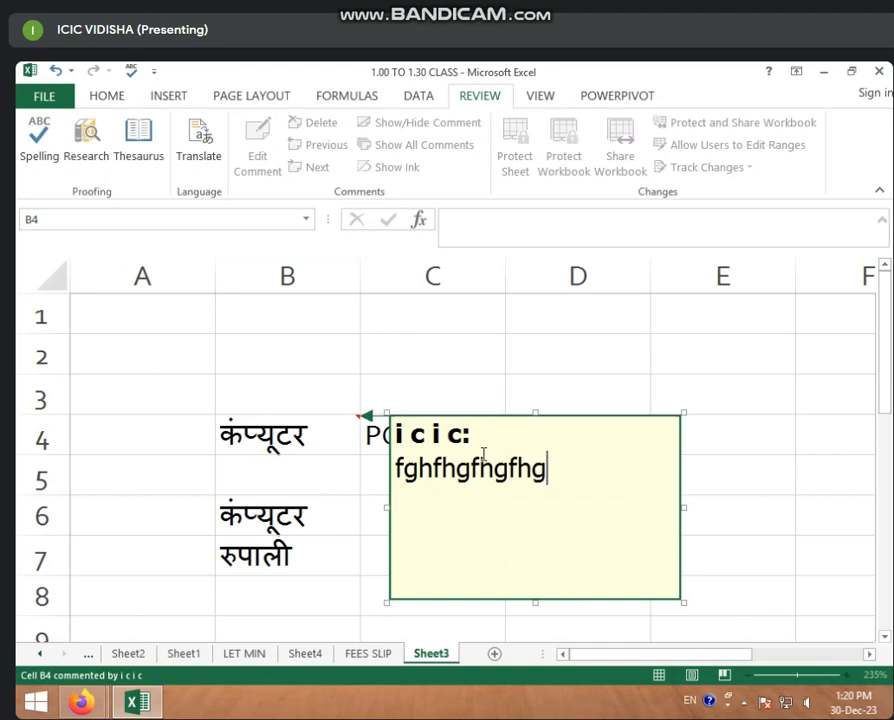
pyautogui.press('BackSpace')
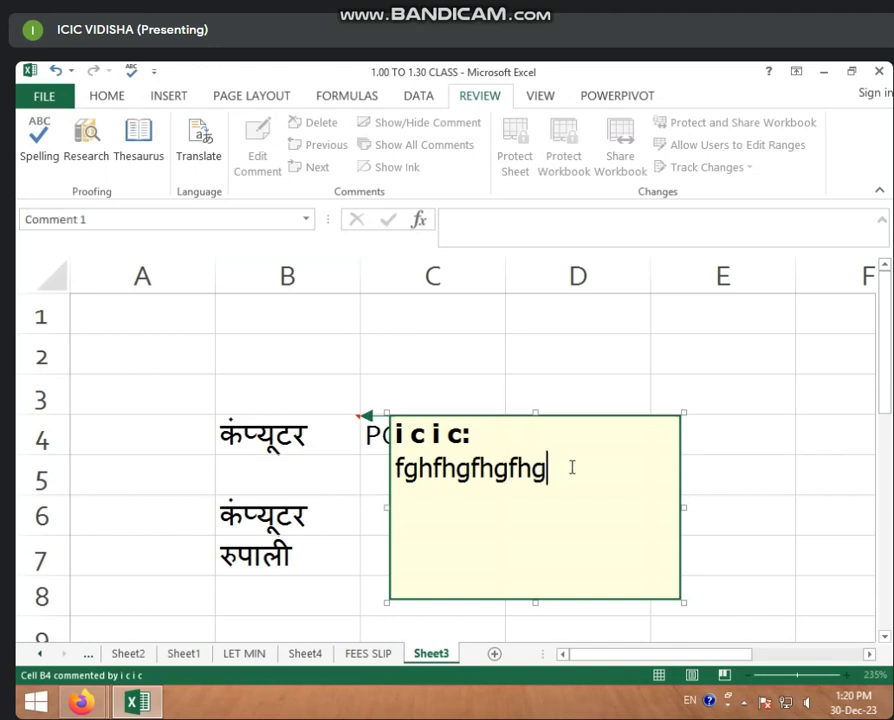
pyautogui.click(720, 498)
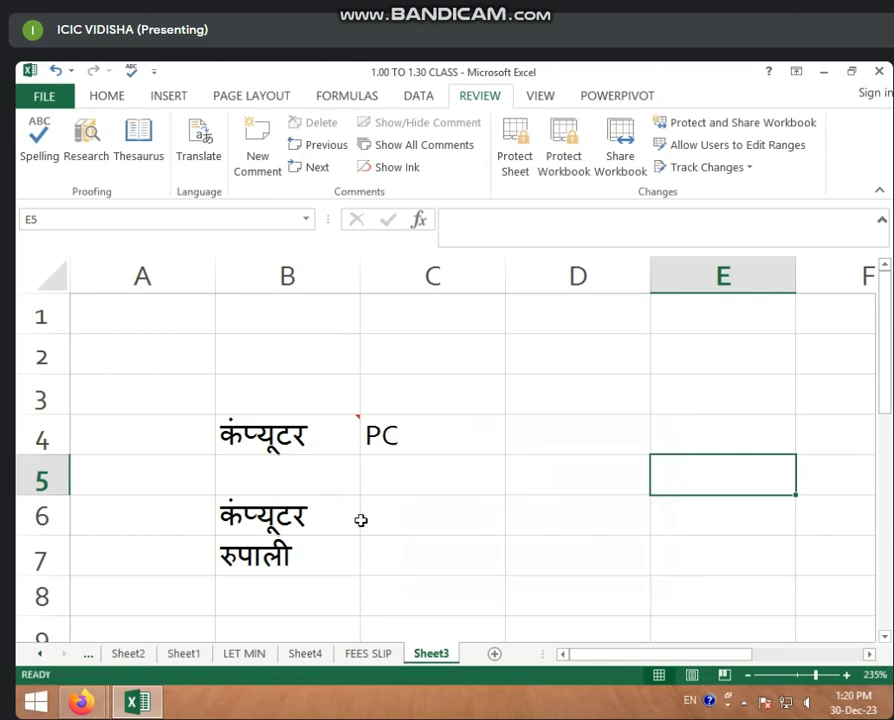
pyautogui.moveTo(357, 429)
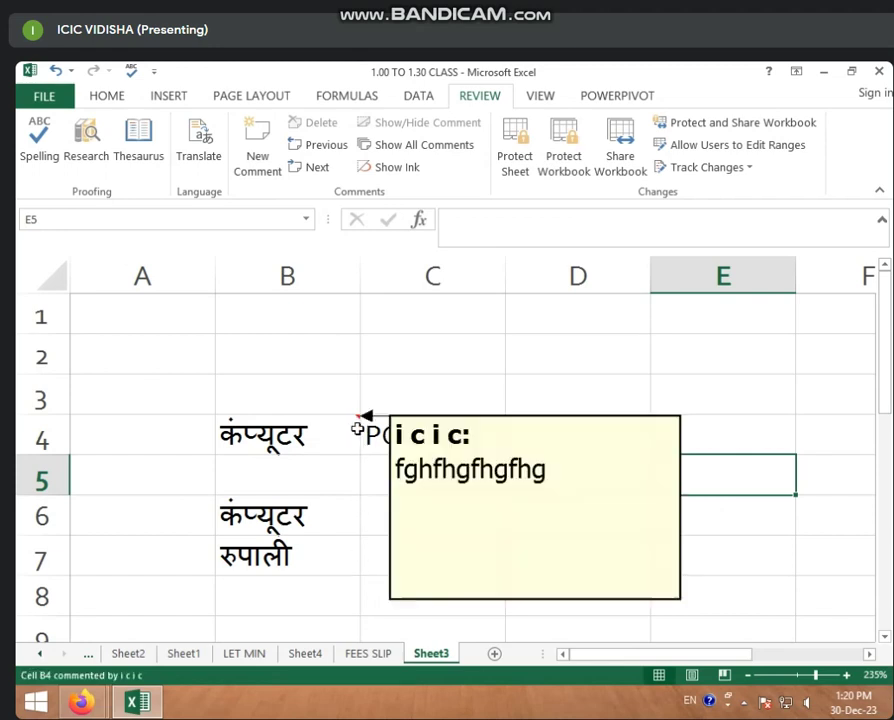
pyautogui.click(575, 360)
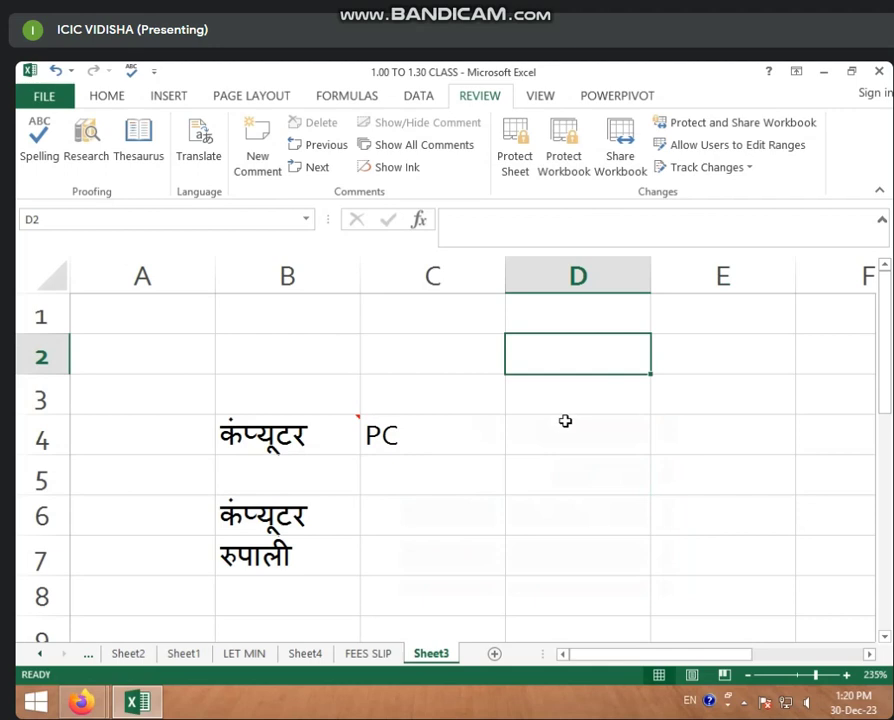
pyautogui.keyDown('ctrl'); pyautogui.scroll(4, 561, 426); pyautogui.keyUp('ctrl')
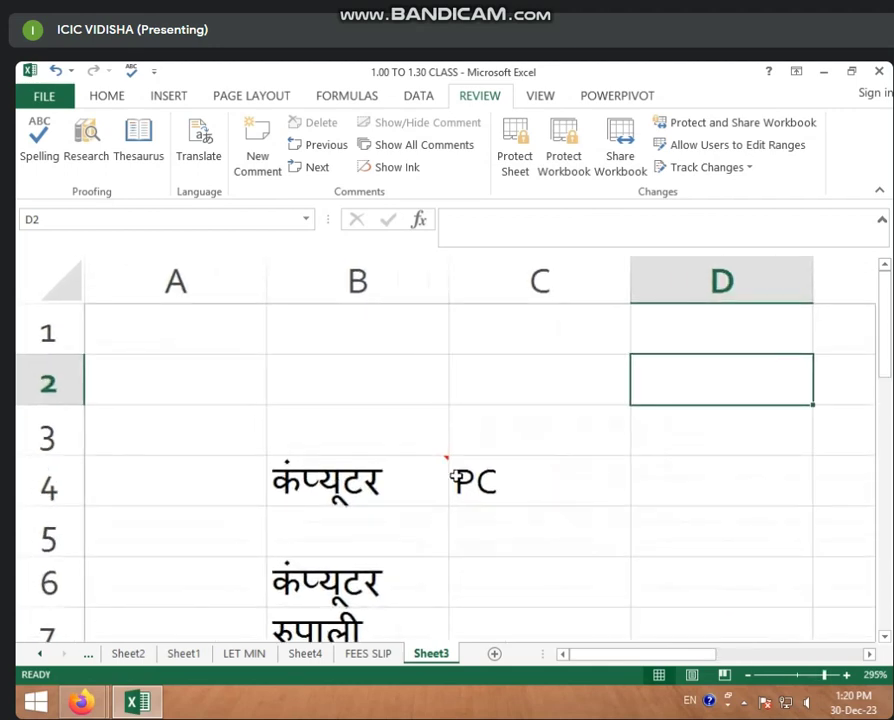
pyautogui.moveTo(447, 468)
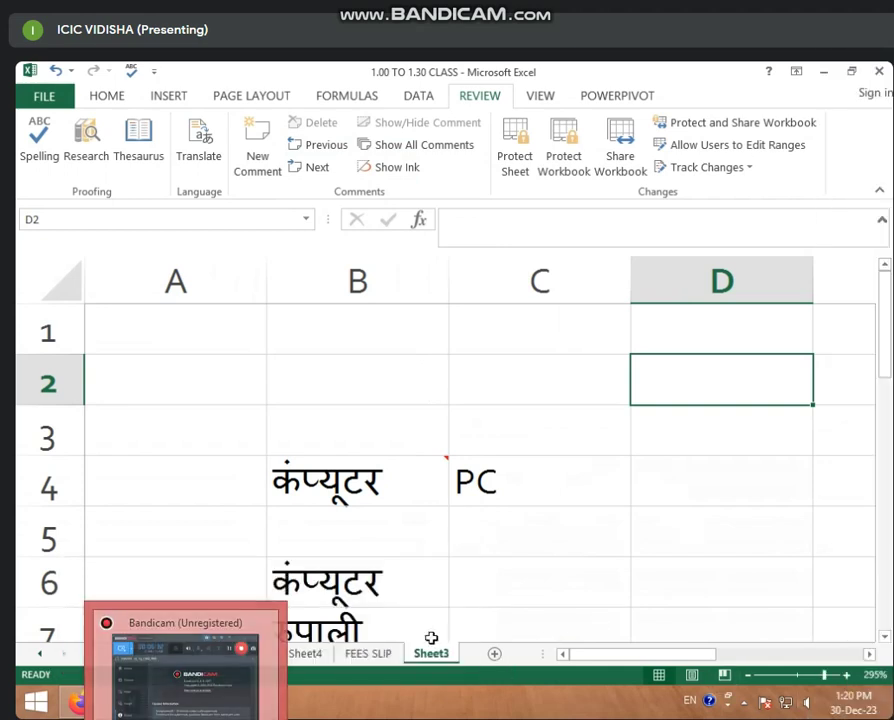
# - Add the comment "ghjgh" to cell B6
pyautogui.click(430, 590)
pyautogui.scroll(-1, 514, 512)
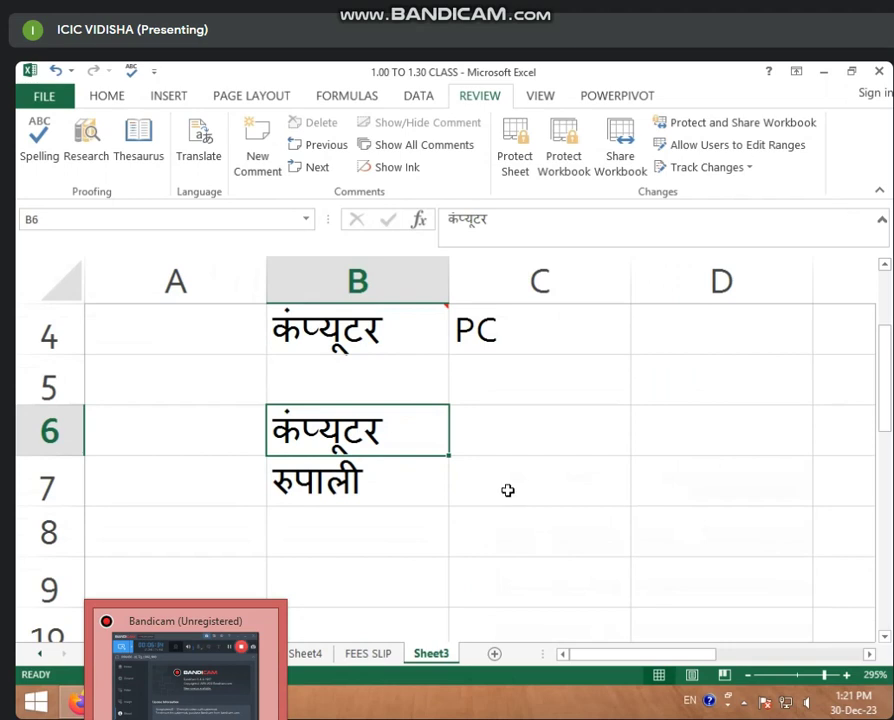
pyautogui.scroll(1, 510, 492)
pyautogui.click(260, 150)
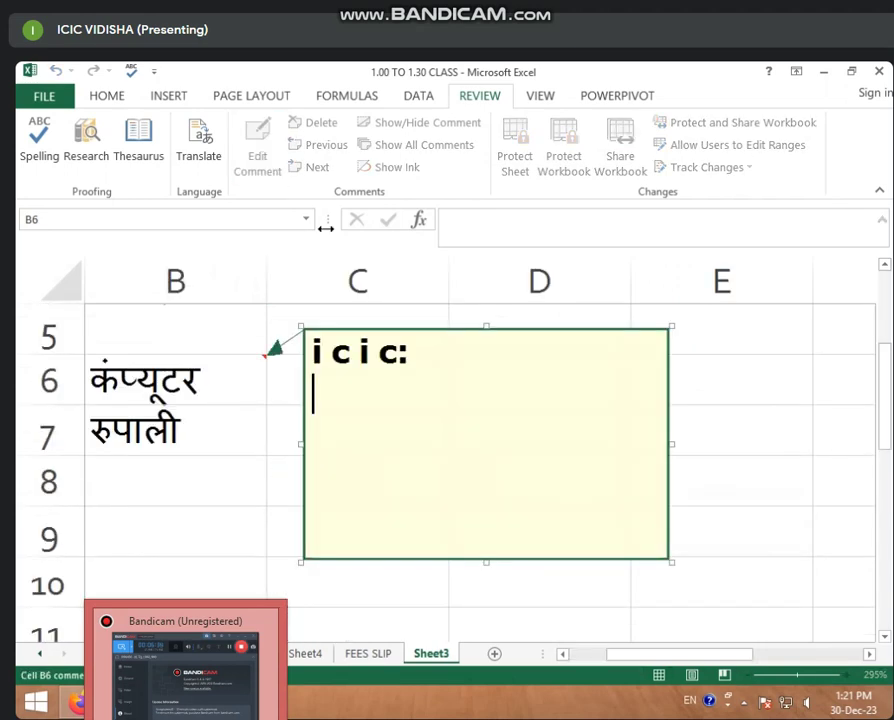
pyautogui.write('ghjgh')
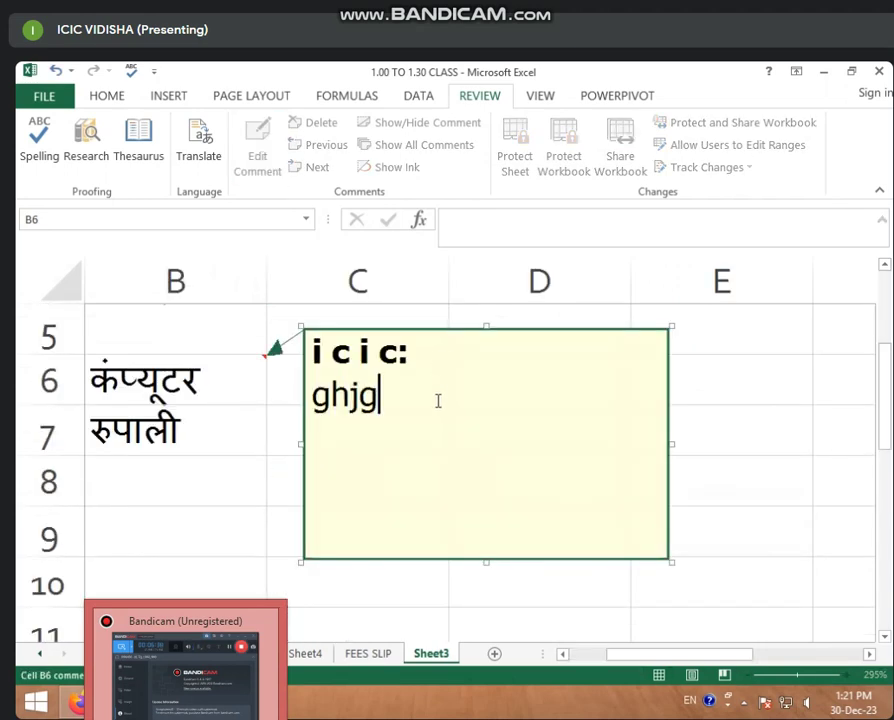
pyautogui.click(222, 482)
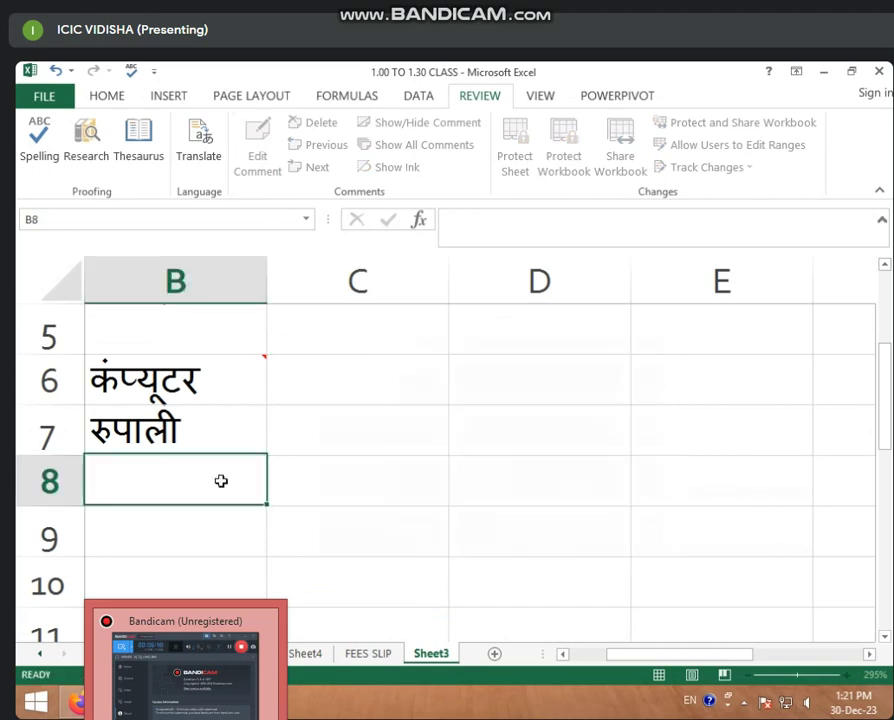
# - Step forward through the sheet's comments, starting from cell B4
pyautogui.scroll(1, 330, 434)
pyautogui.click(245, 440)
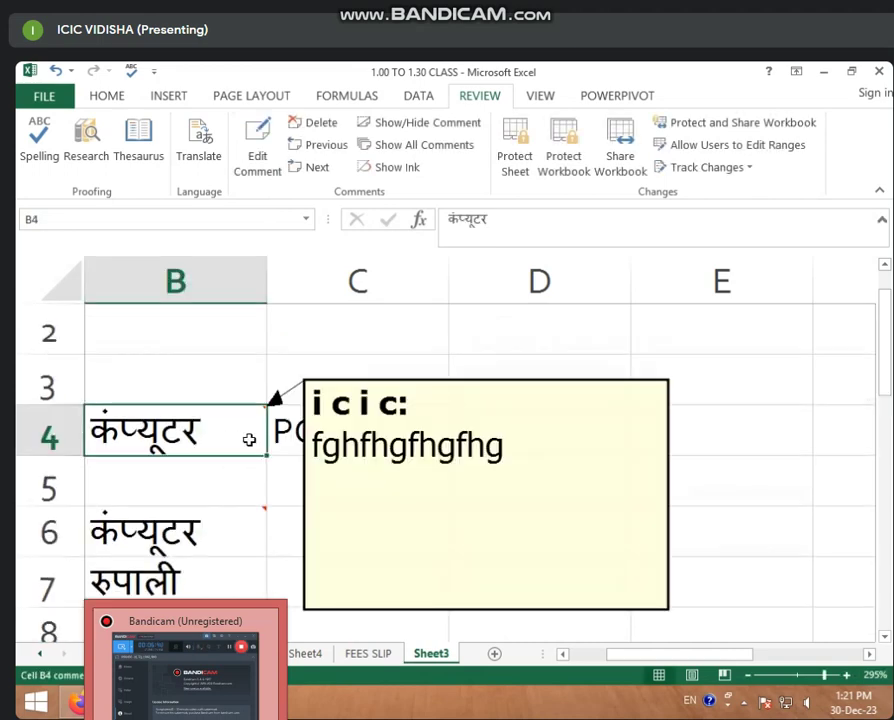
pyautogui.click(308, 172)
pyautogui.click(308, 172)
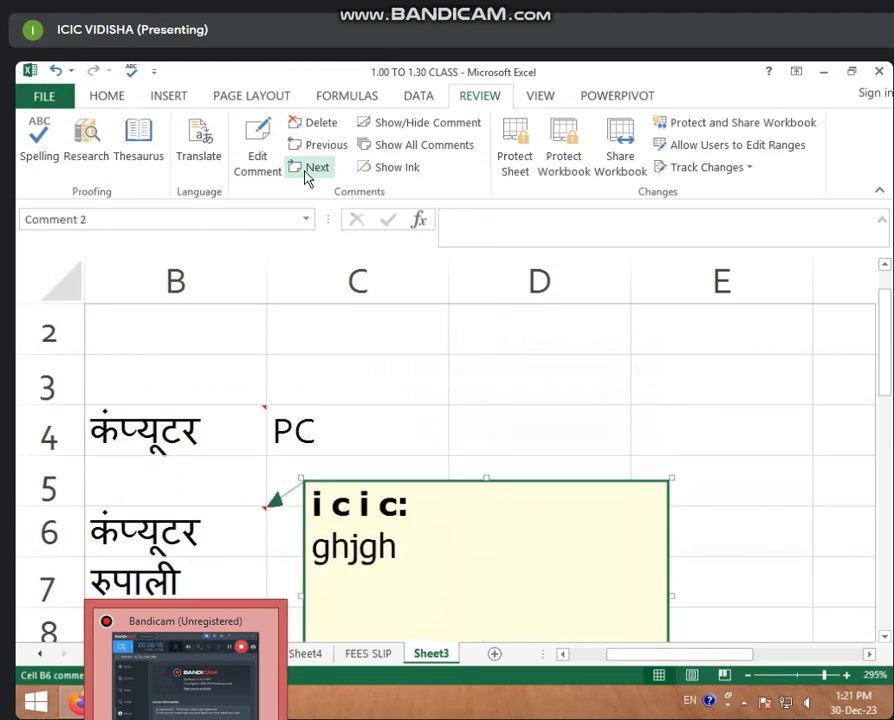
pyautogui.click(360, 392)
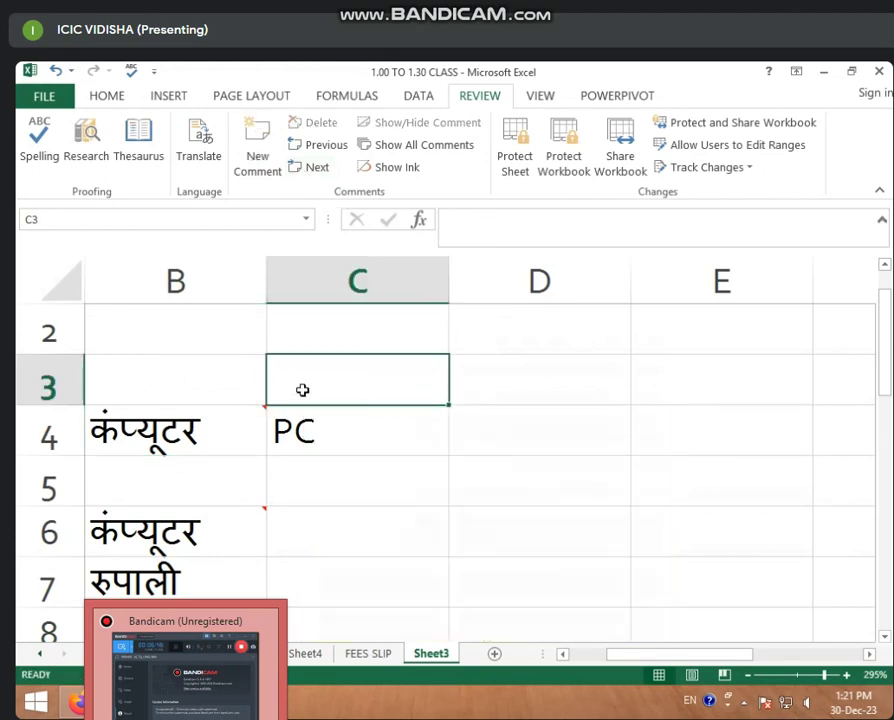
# - Browse the comments starting from cell C3, continuing the review from the beginning of the workbook each time
pyautogui.click(310, 167)
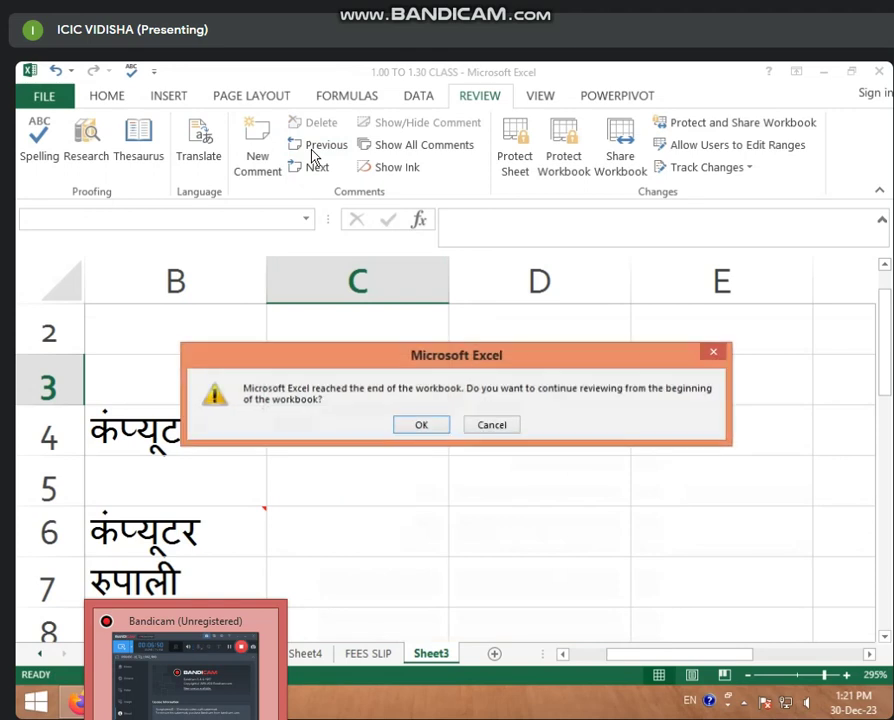
pyautogui.click(410, 424)
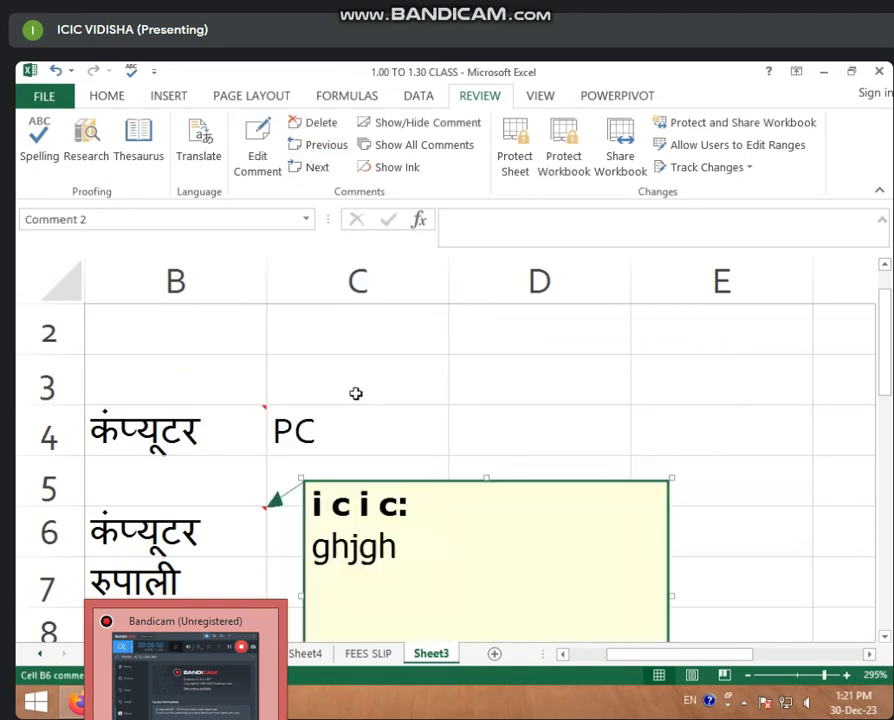
pyautogui.click(354, 391)
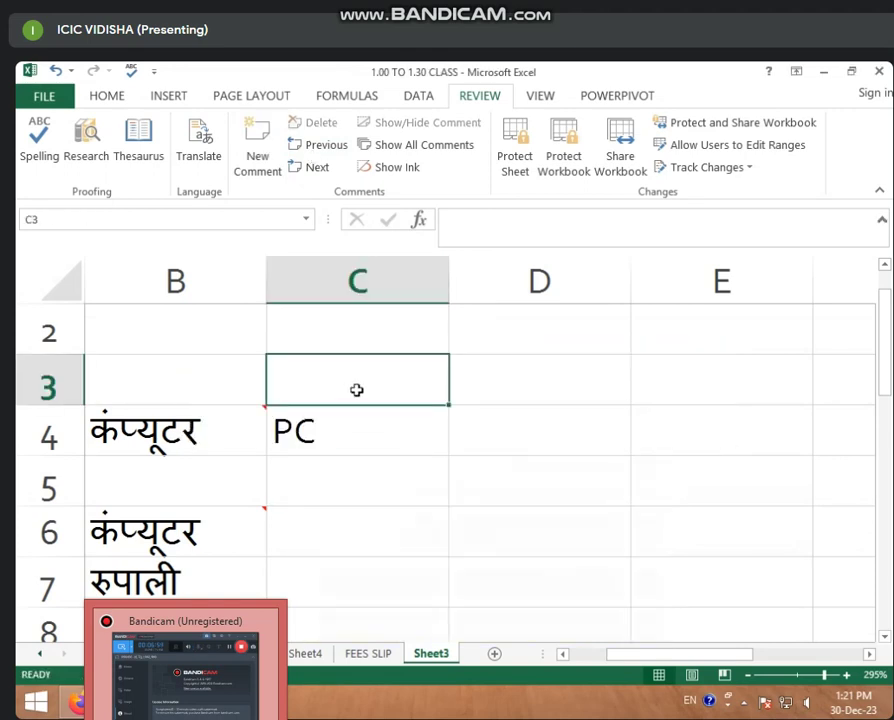
pyautogui.click(300, 166)
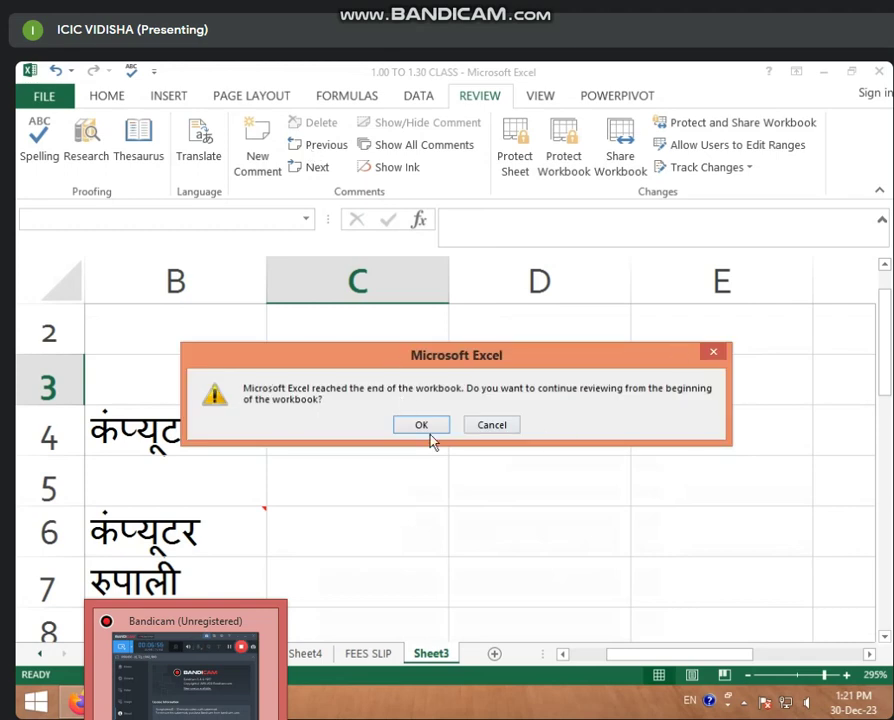
pyautogui.click(422, 425)
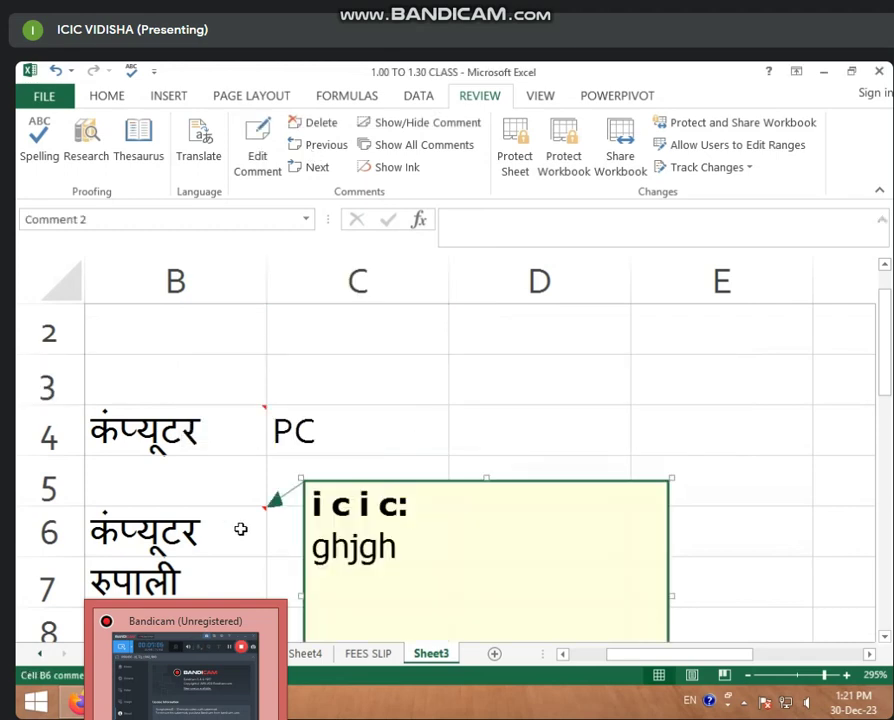
# - Go back from the comment on cell B6 to the previous comment on cell B4, and repeat it from cell B6
pyautogui.click(308, 160)
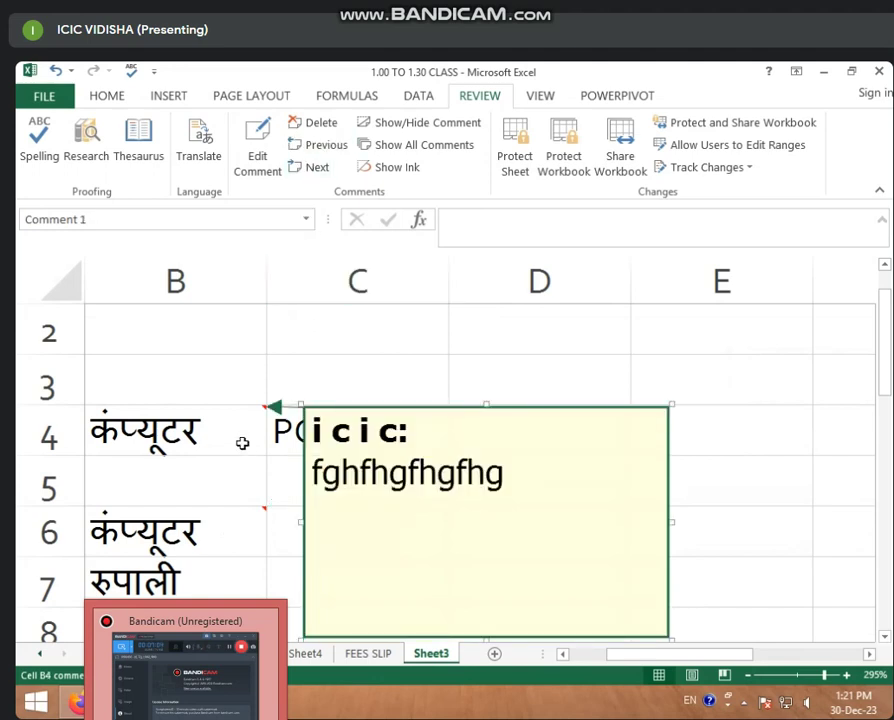
pyautogui.press('Escape')
pyautogui.click(230, 546)
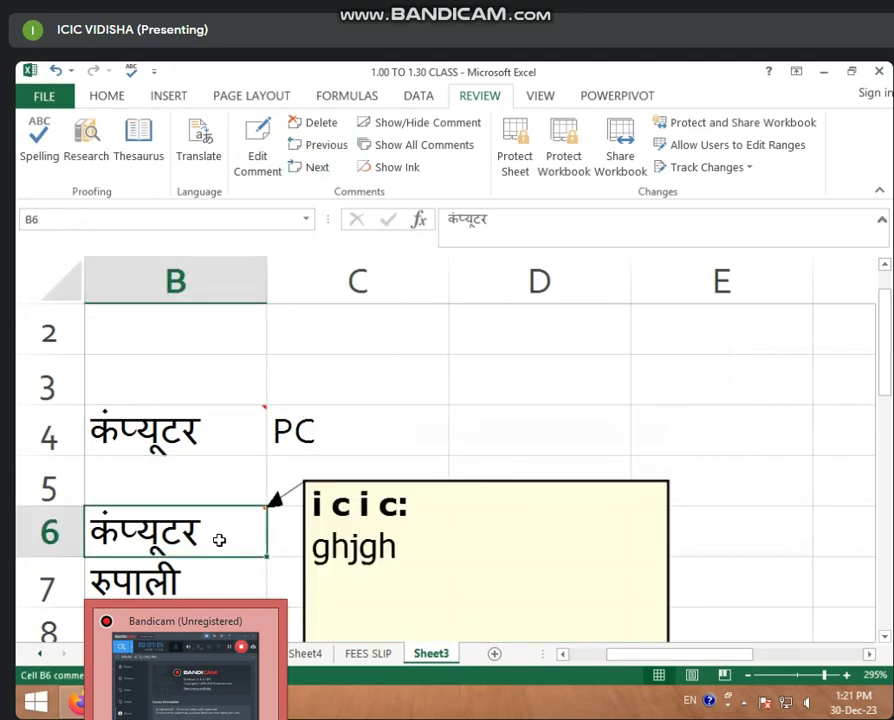
pyautogui.click(324, 160)
pyautogui.click(322, 145)
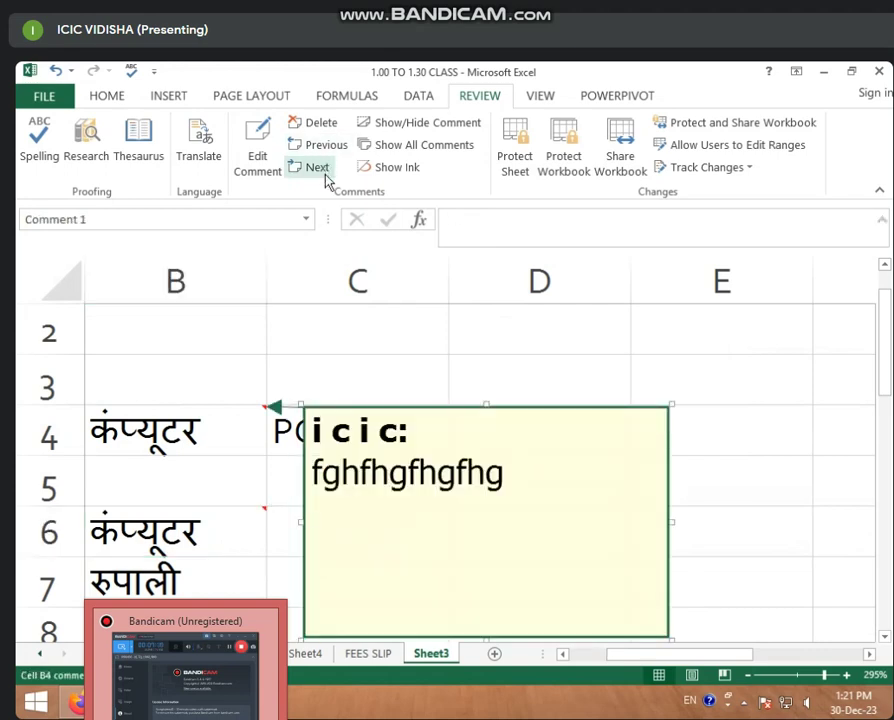
# - Delete the comment on cell B6 and add a new comment "gjhgjh" to the same cell
pyautogui.click(320, 170)
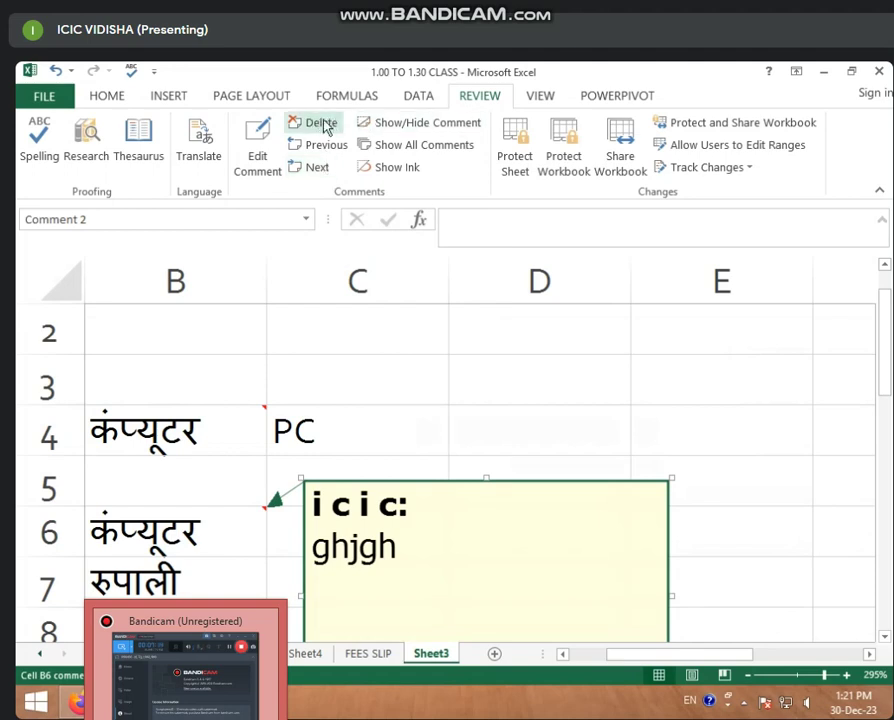
pyautogui.click(322, 124)
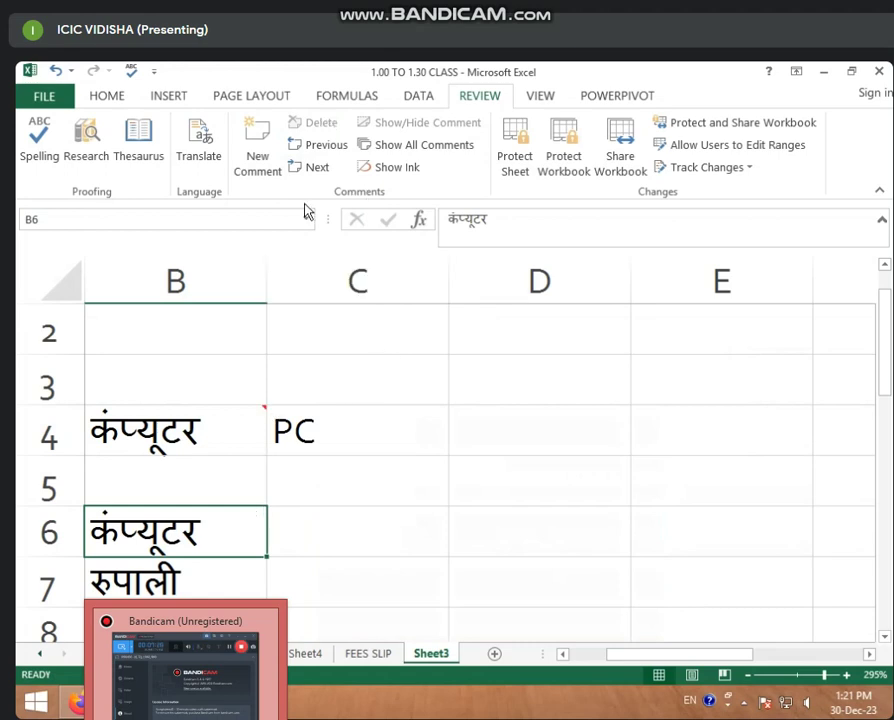
pyautogui.click(257, 160)
pyautogui.write('gjhgjh')
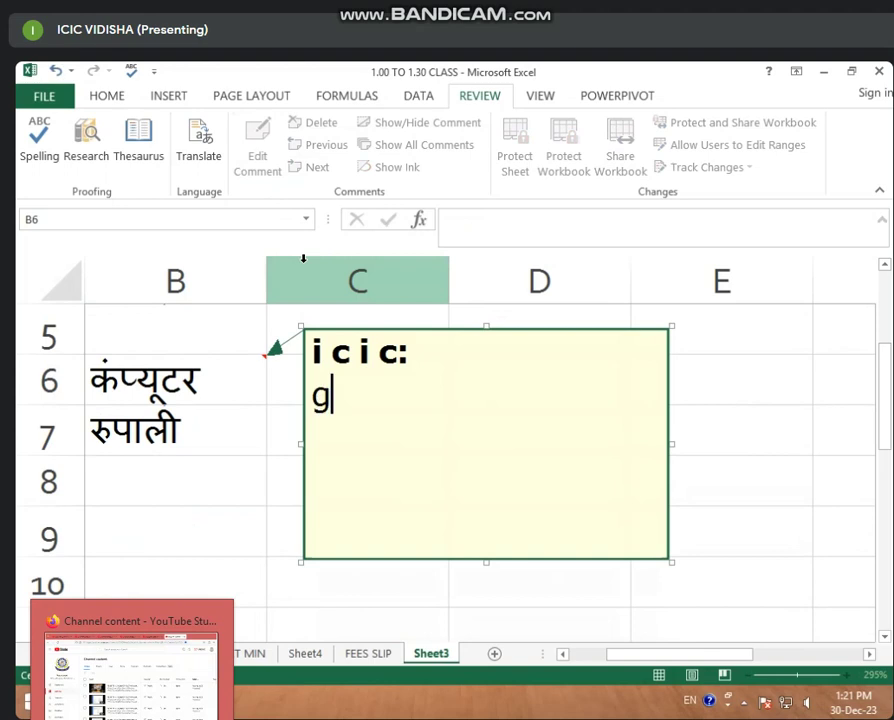
pyautogui.click(262, 486)
pyautogui.scroll(2, 320, 394)
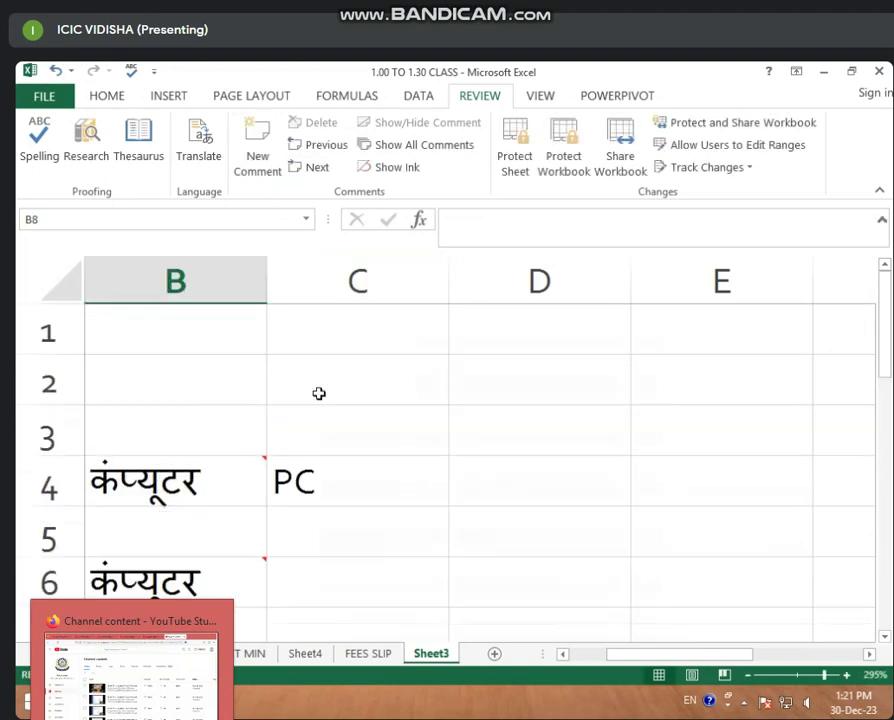
pyautogui.moveTo(262, 484)
pyautogui.click(497, 519)
pyautogui.scroll(-2, 497, 519)
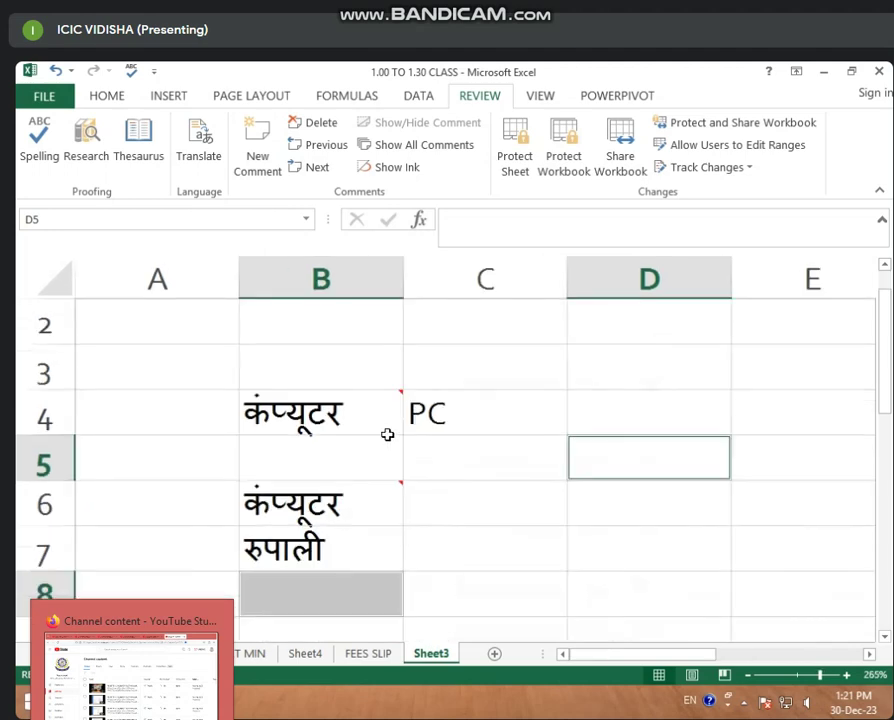
pyautogui.click(394, 549)
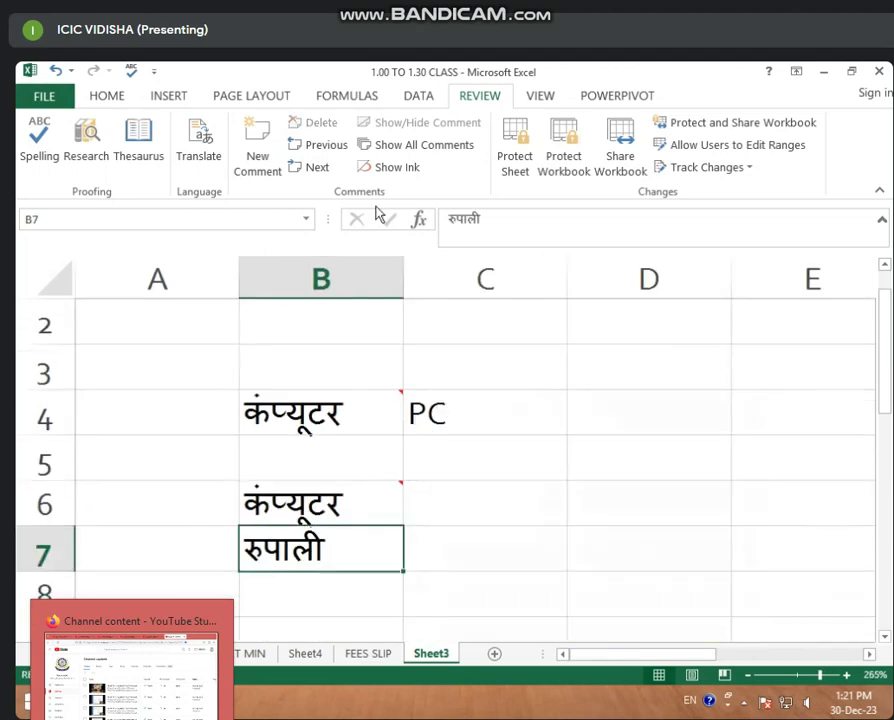
pyautogui.click(373, 392)
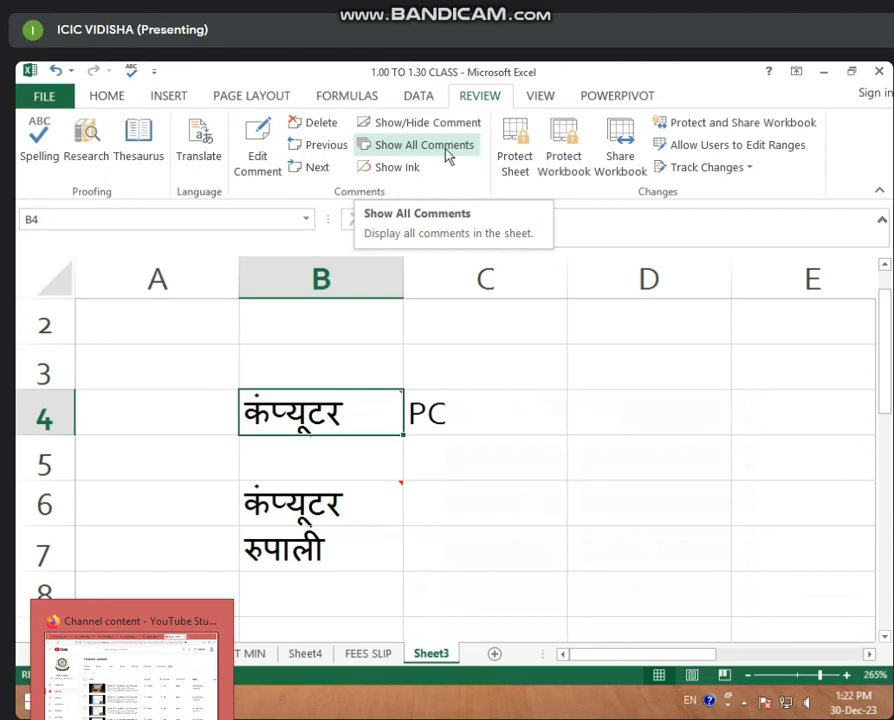
# - Display all comments on the sheet at once and hide them again
pyautogui.click(222, 386)
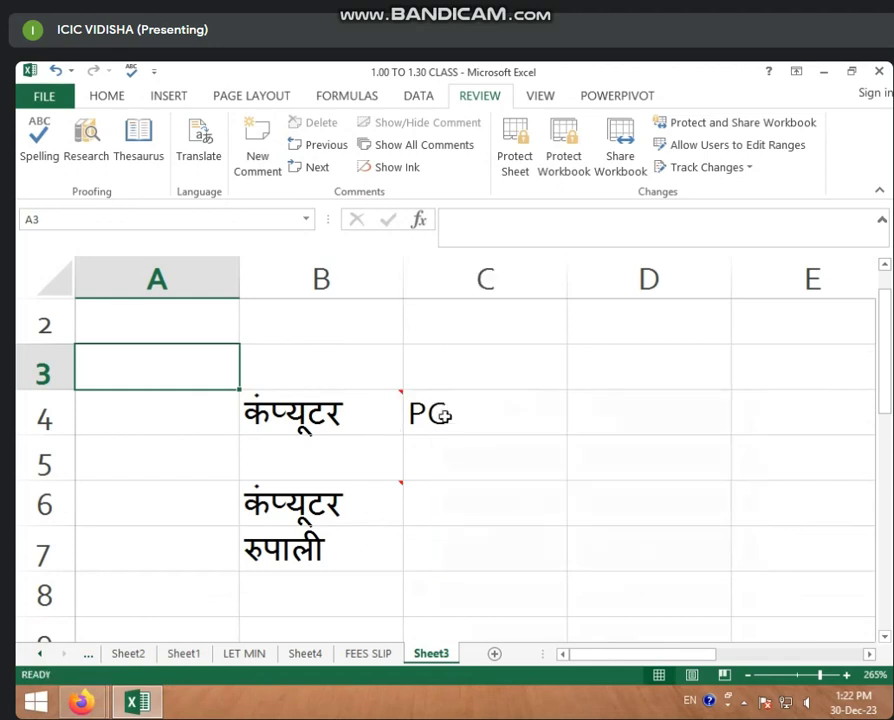
pyautogui.click(429, 146)
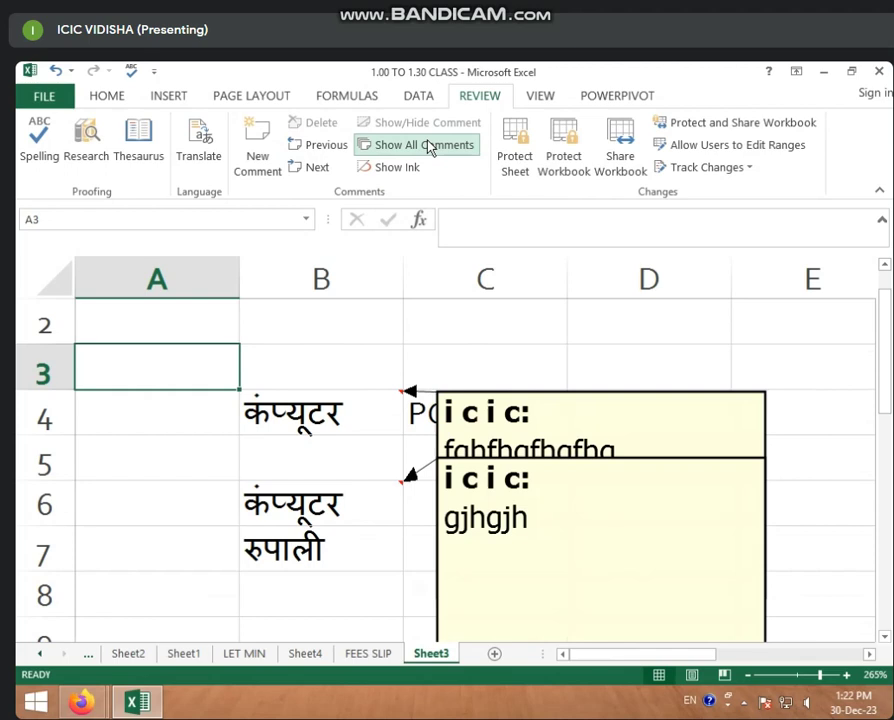
pyautogui.click(442, 330)
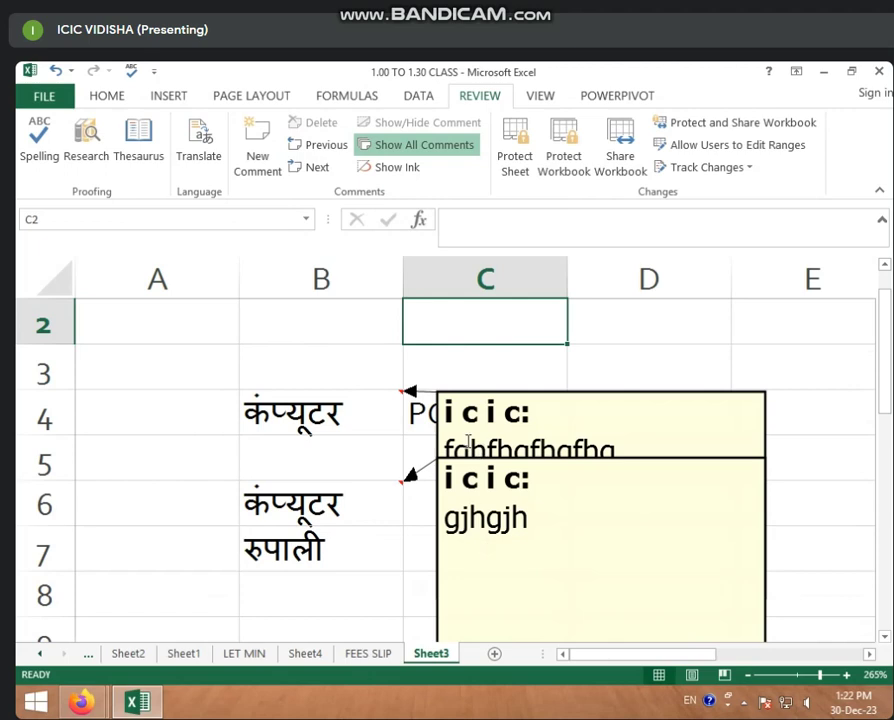
pyautogui.click(386, 152)
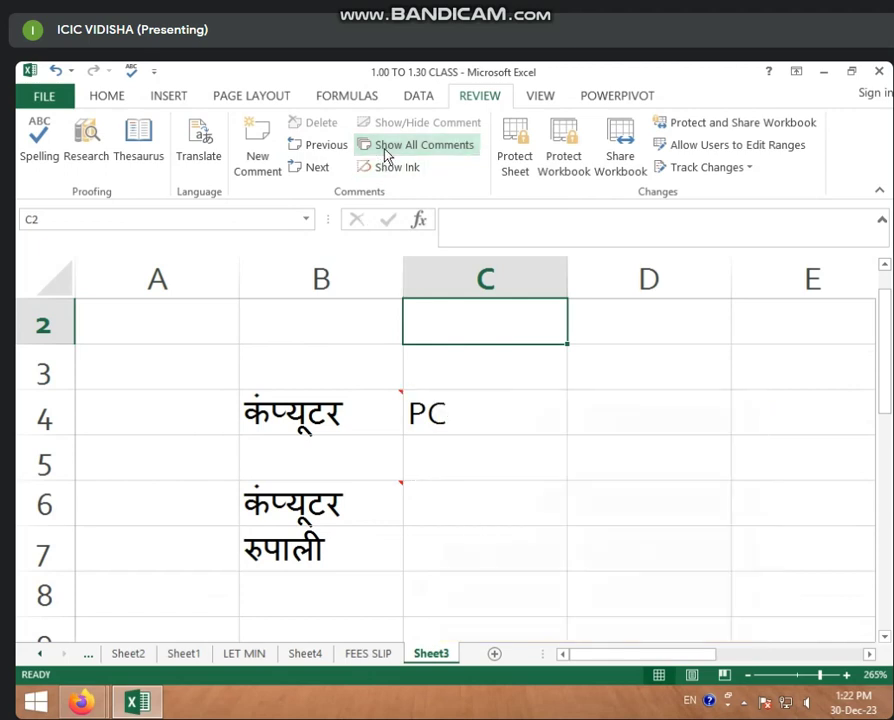
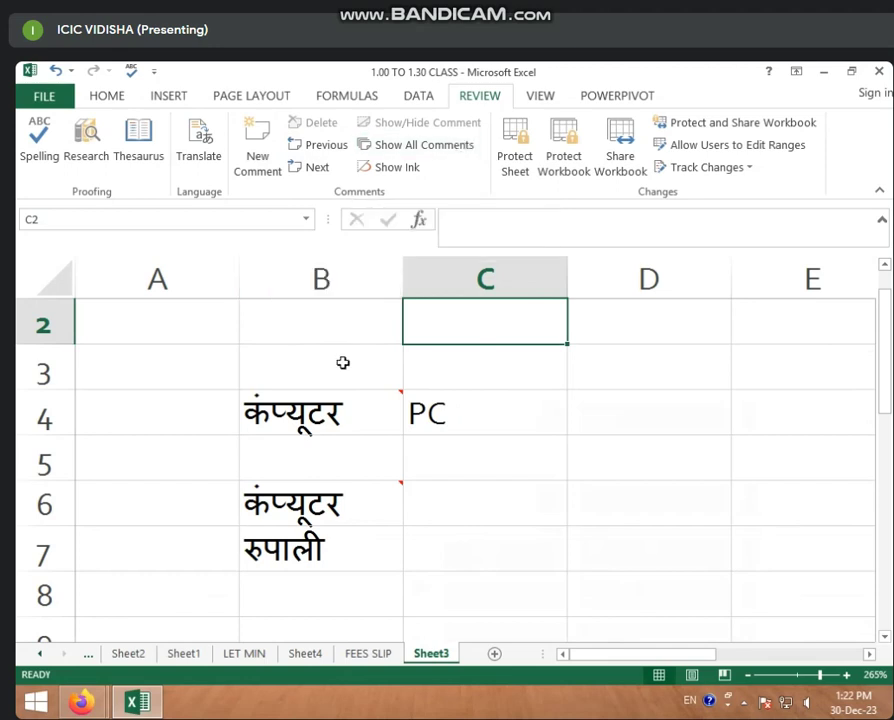
# - Keep the comment on cell B4 displayed on the sheet and hide it again
pyautogui.click(350, 413)
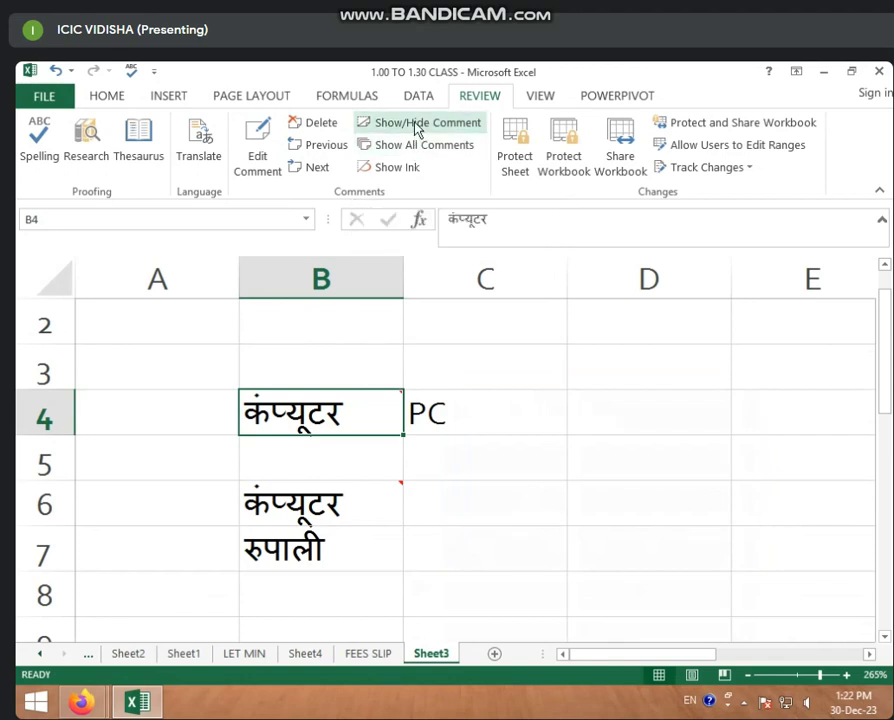
pyautogui.moveTo(390, 406)
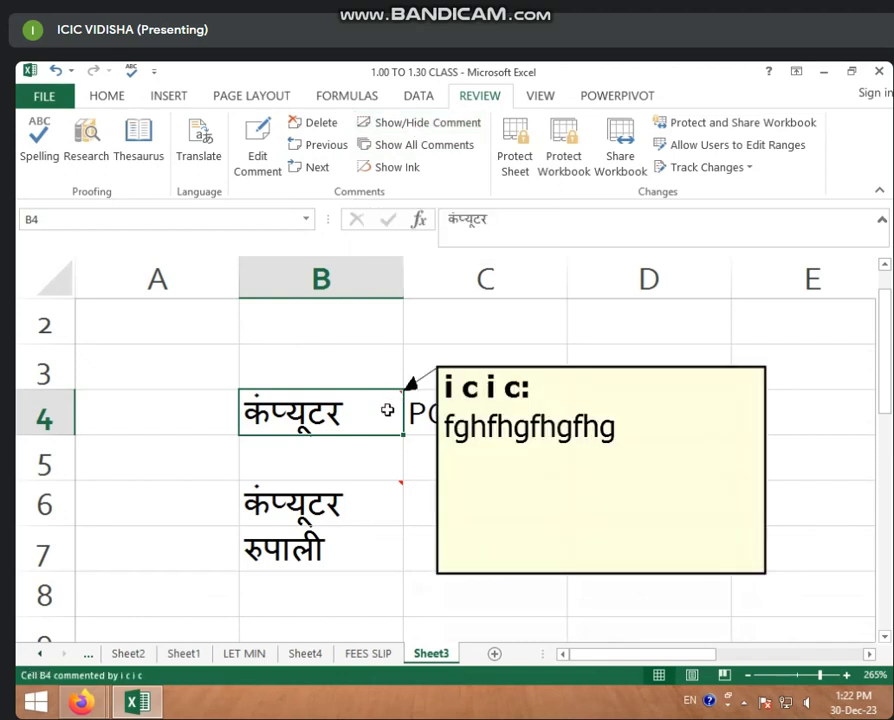
pyautogui.click(414, 122)
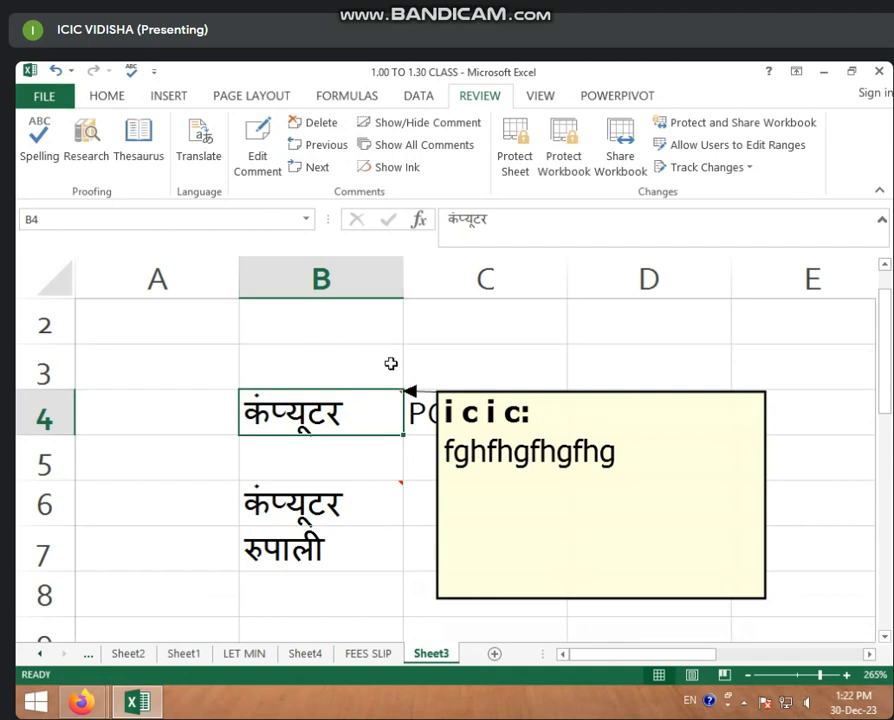
pyautogui.click(418, 123)
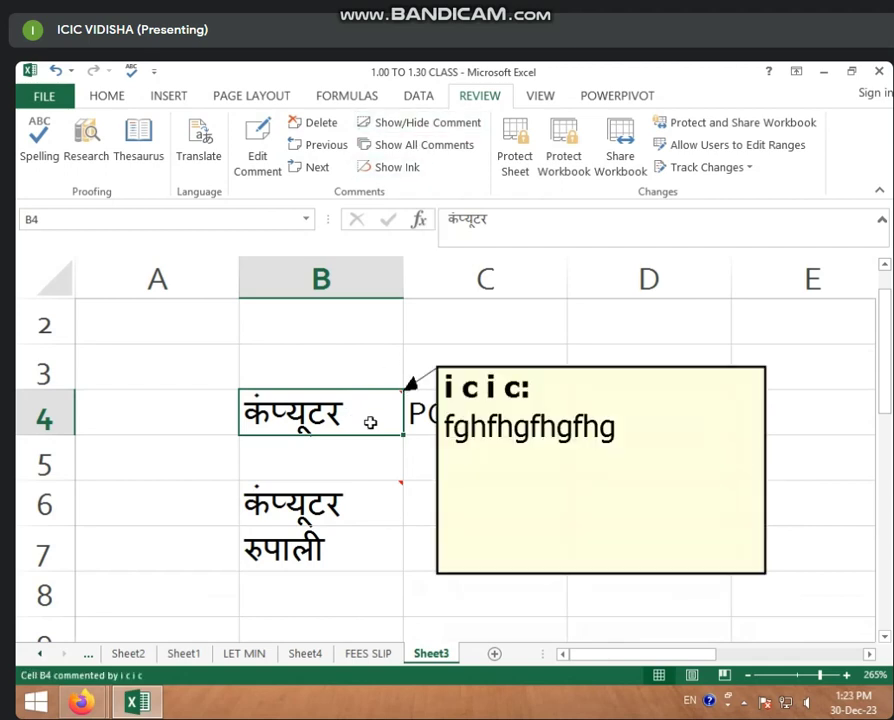
# - Keep the comment on cell B6 displayed while selecting other cells, and hide it again from cell B6
pyautogui.click(356, 514)
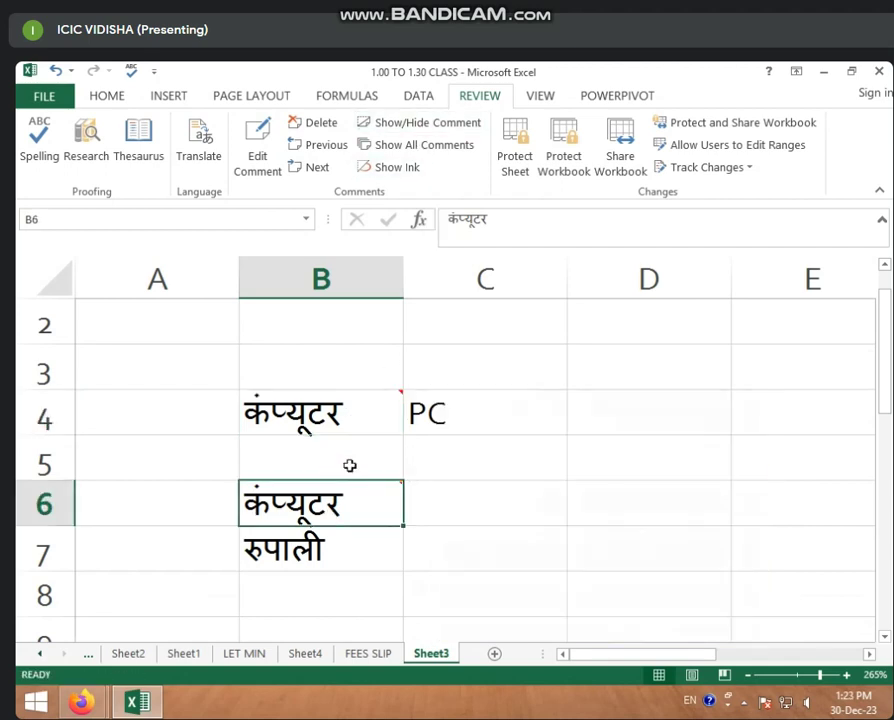
pyautogui.click(433, 124)
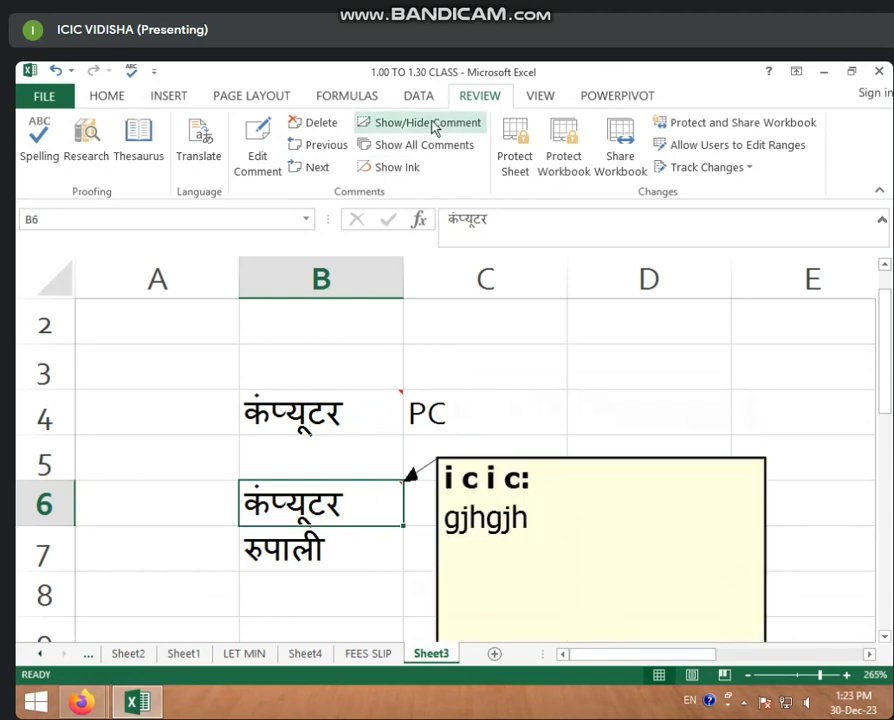
pyautogui.click(359, 545)
pyautogui.click(210, 500)
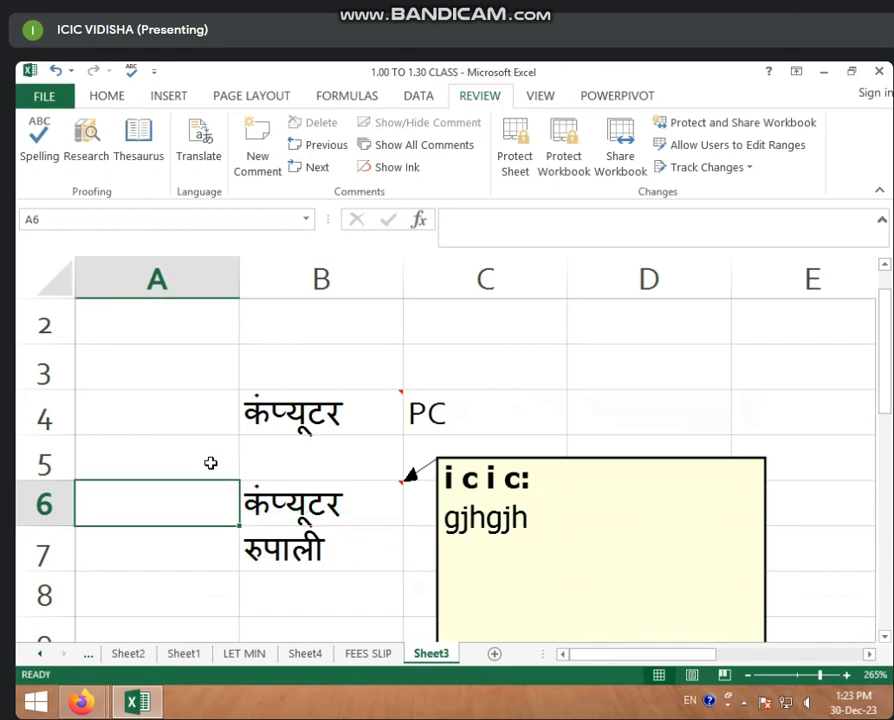
pyautogui.click(210, 464)
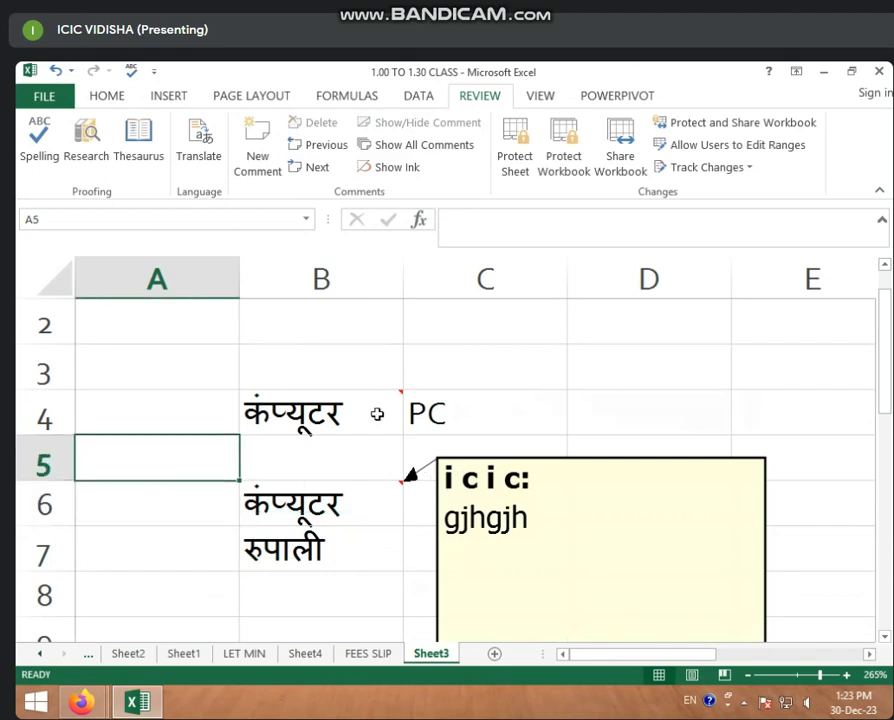
pyautogui.moveTo(353, 408)
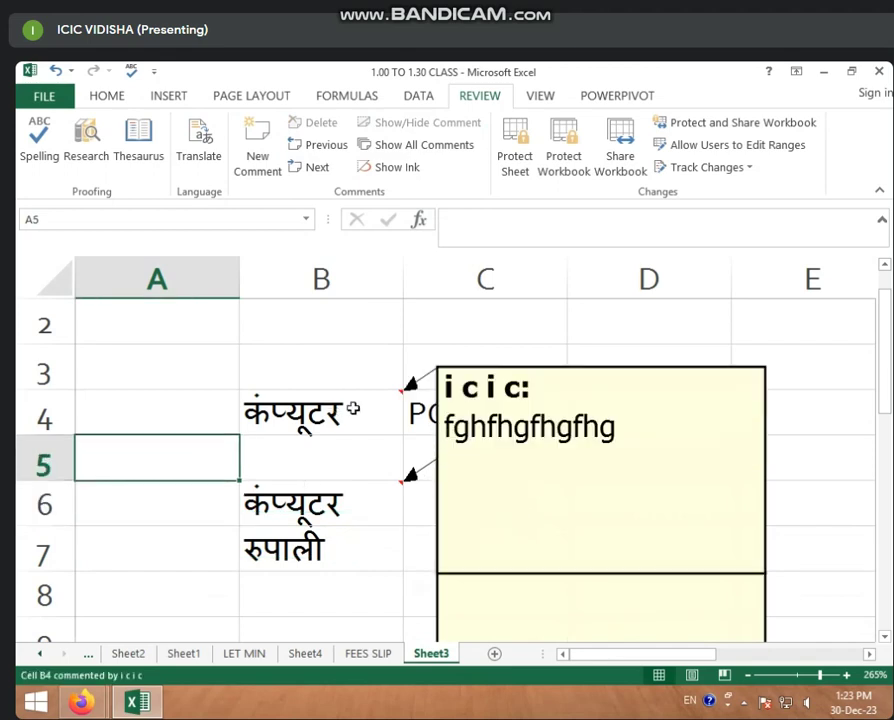
pyautogui.click(350, 510)
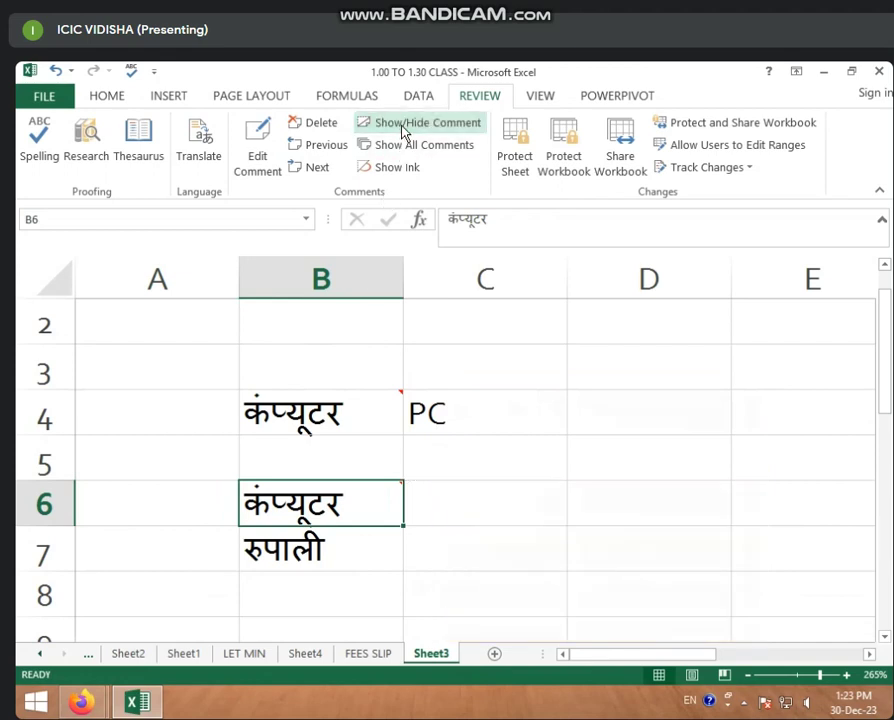
pyautogui.moveTo(350, 494)
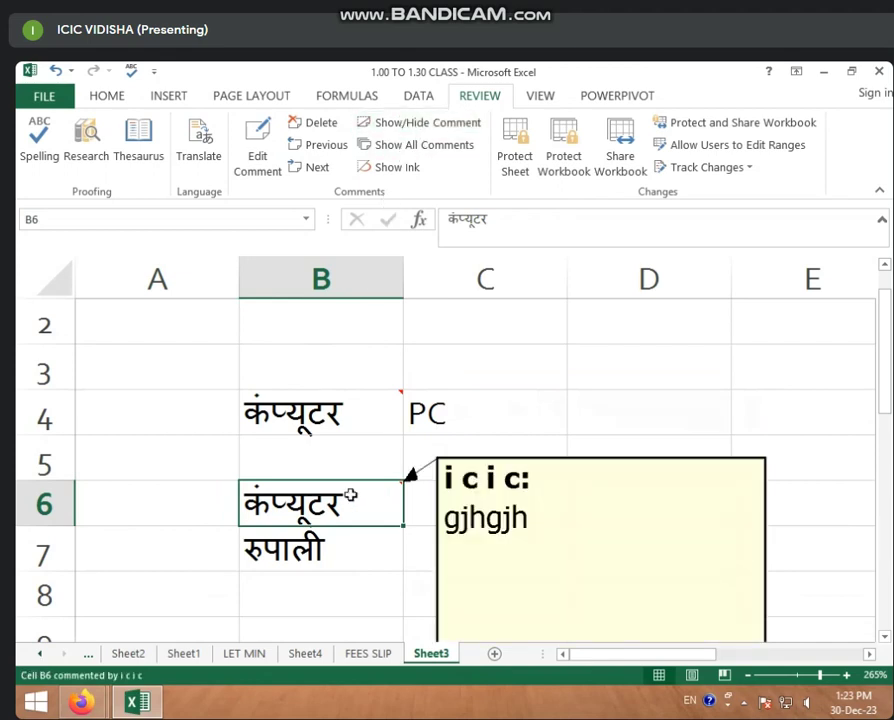
# - Turn on Show Ink for the sheet's comments and select cell B7
pyautogui.click(409, 170)
pyautogui.click(402, 501)
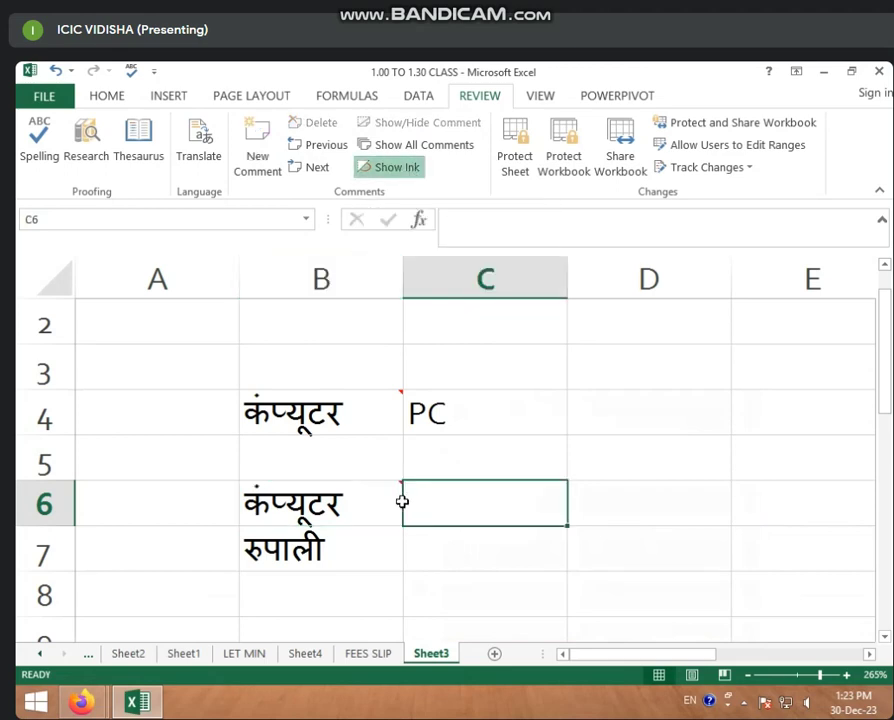
pyautogui.click(401, 487)
pyautogui.click(397, 544)
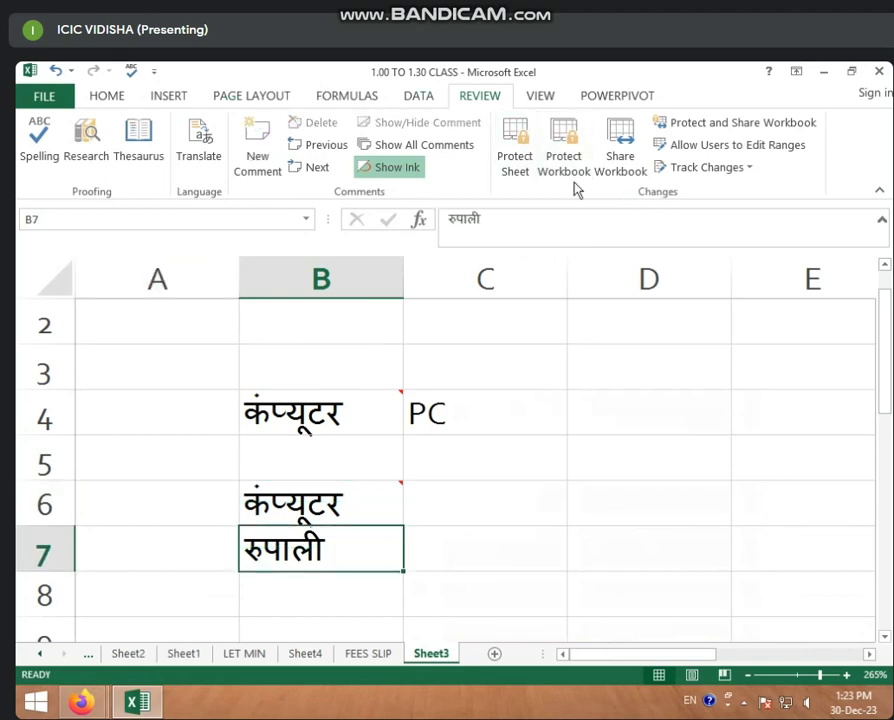
pyautogui.click(516, 168)
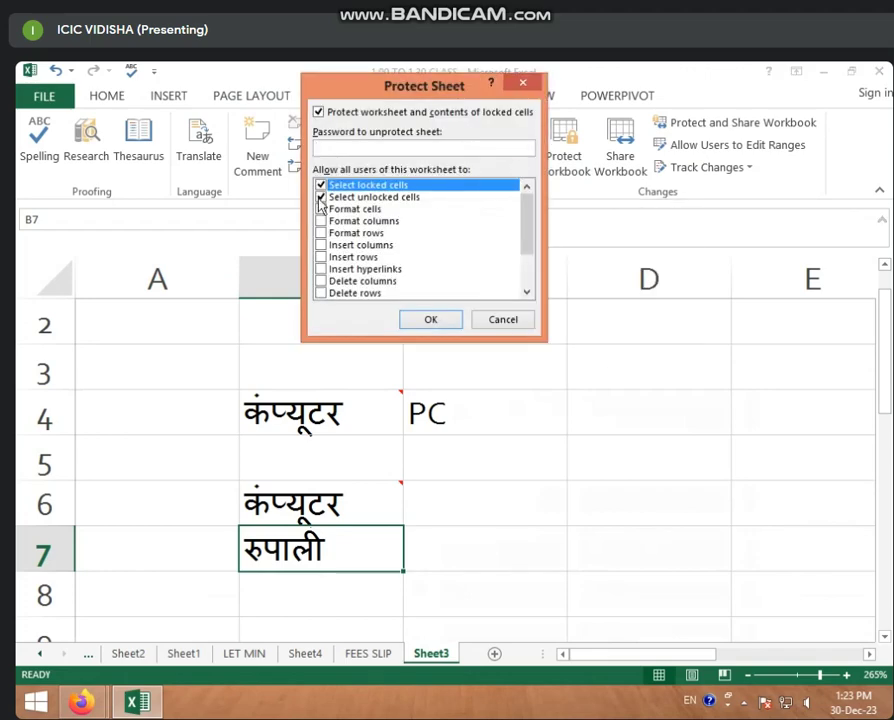
pyautogui.click(522, 86)
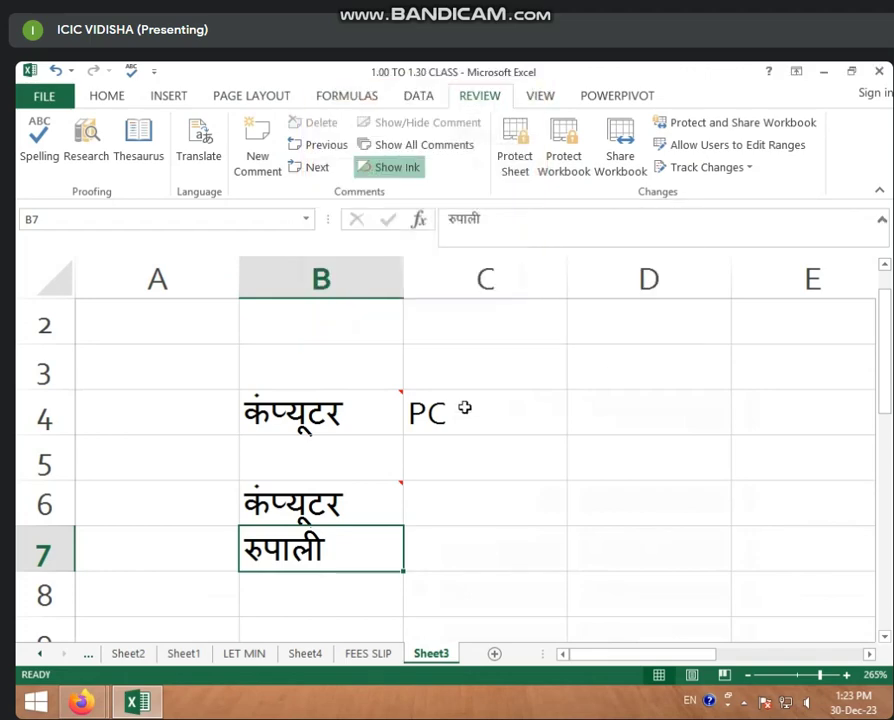
pyautogui.click(371, 403)
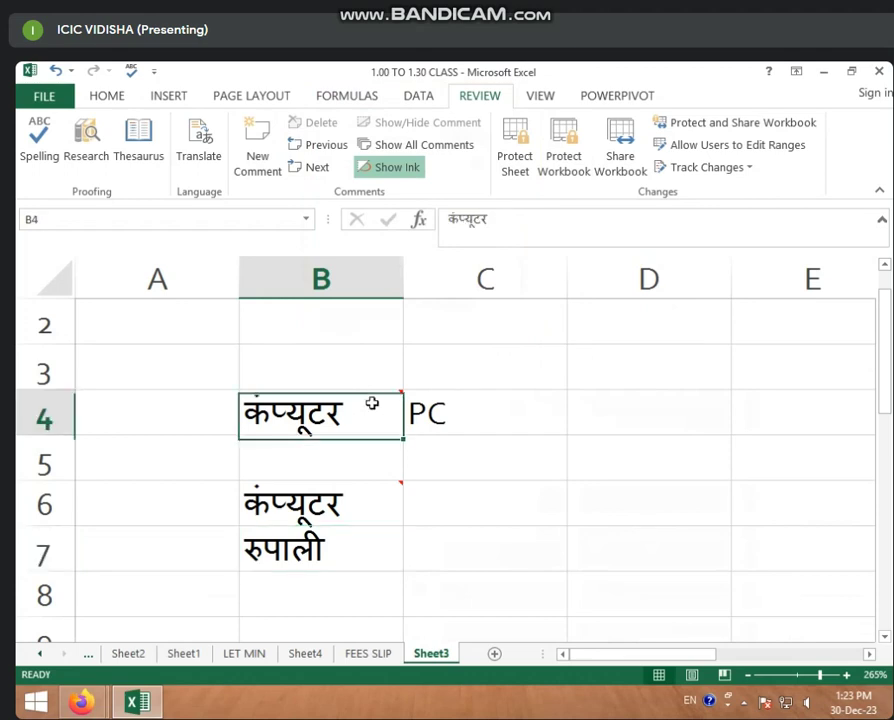
pyautogui.click(110, 97)
pyautogui.click(484, 98)
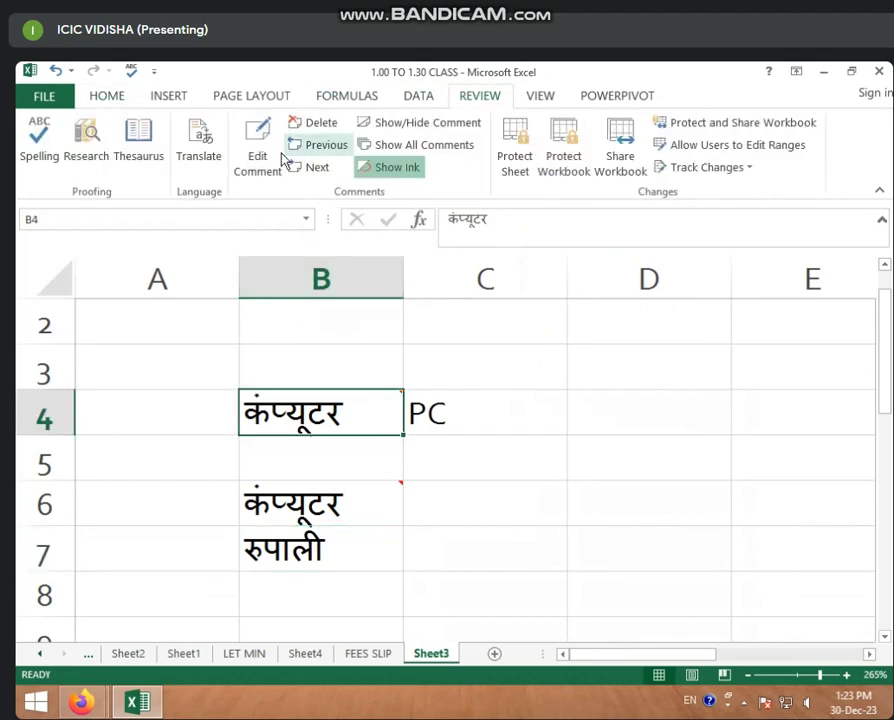
# - Enter "hkjhjkhjk" in cell C6
pyautogui.click(534, 422)
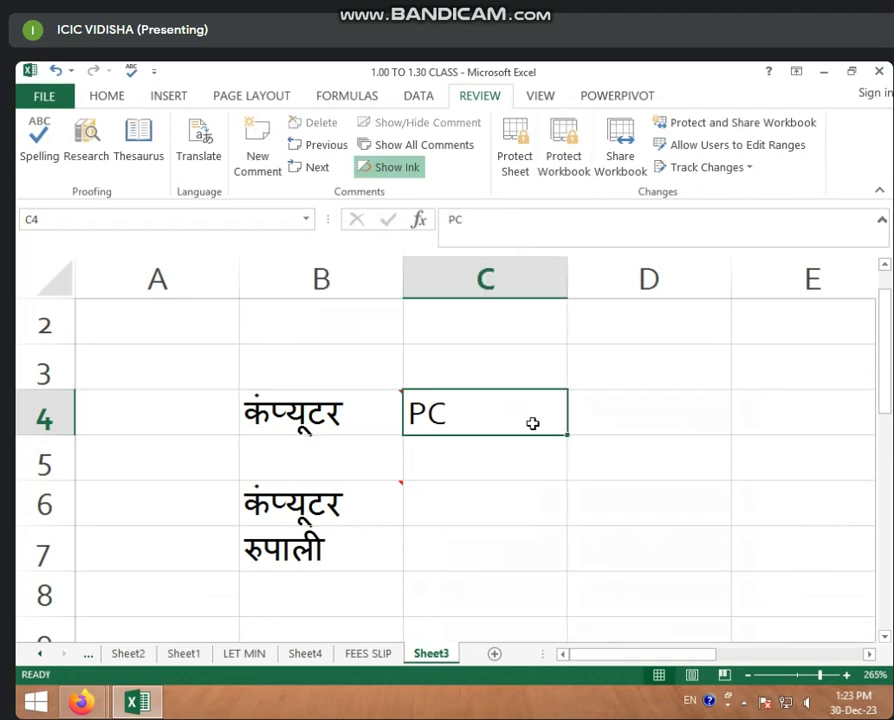
pyautogui.click(511, 487)
pyautogui.write('hkjhjkhjk')
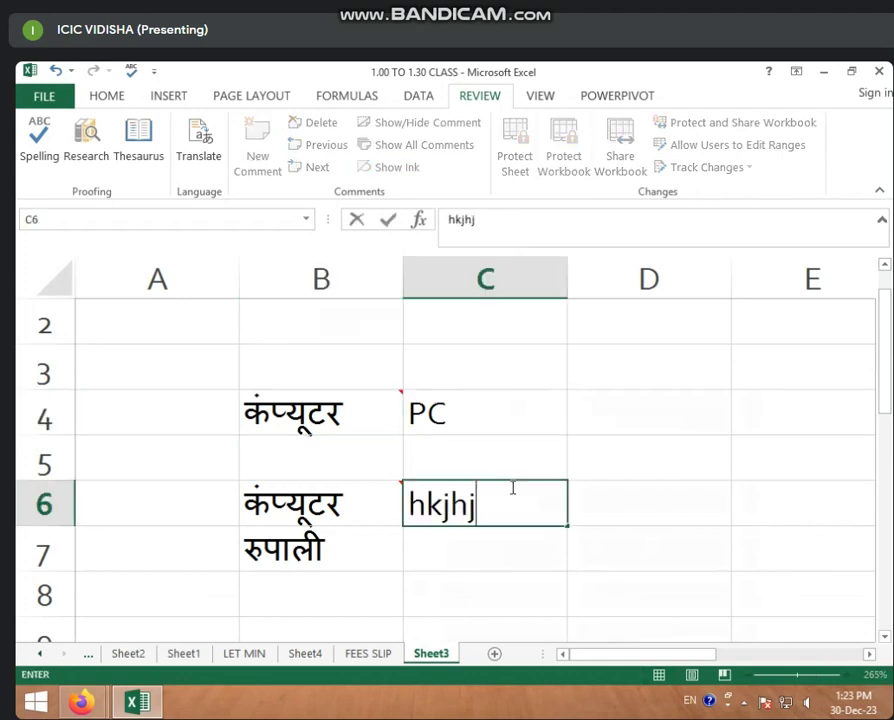
pyautogui.click(618, 490)
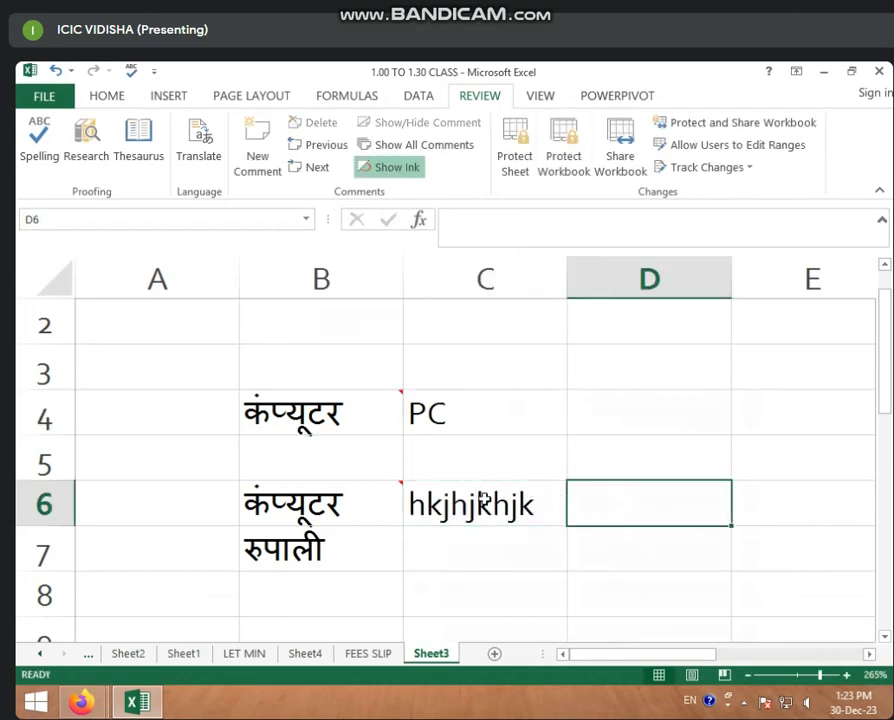
pyautogui.click(484, 502)
pyautogui.click(498, 464)
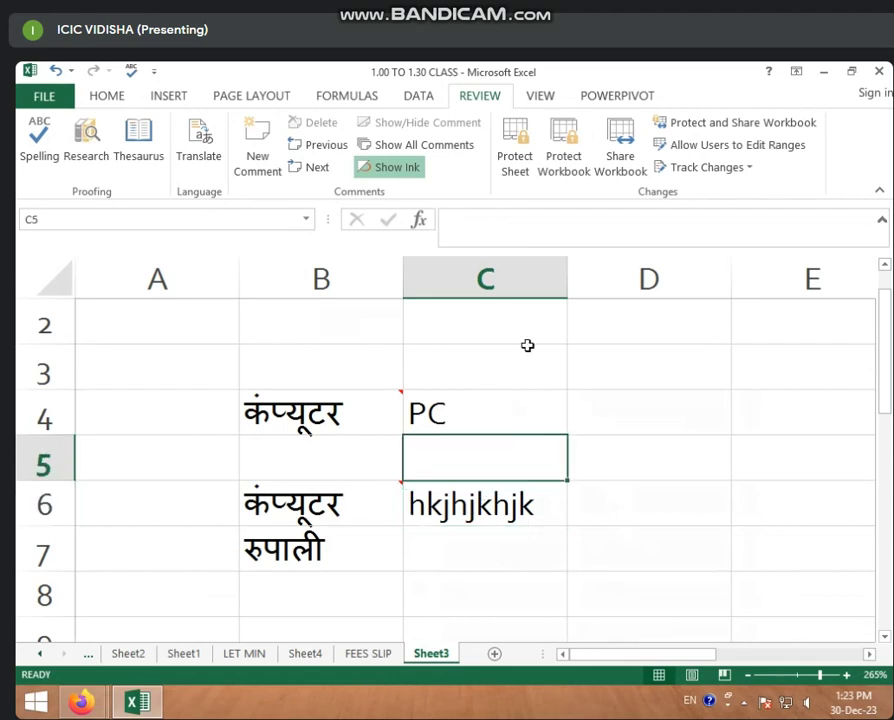
# - Protect the sheet with a password, allowing selection of locked and unlocked cells, and re-enter the password to confirm
pyautogui.click(517, 160)
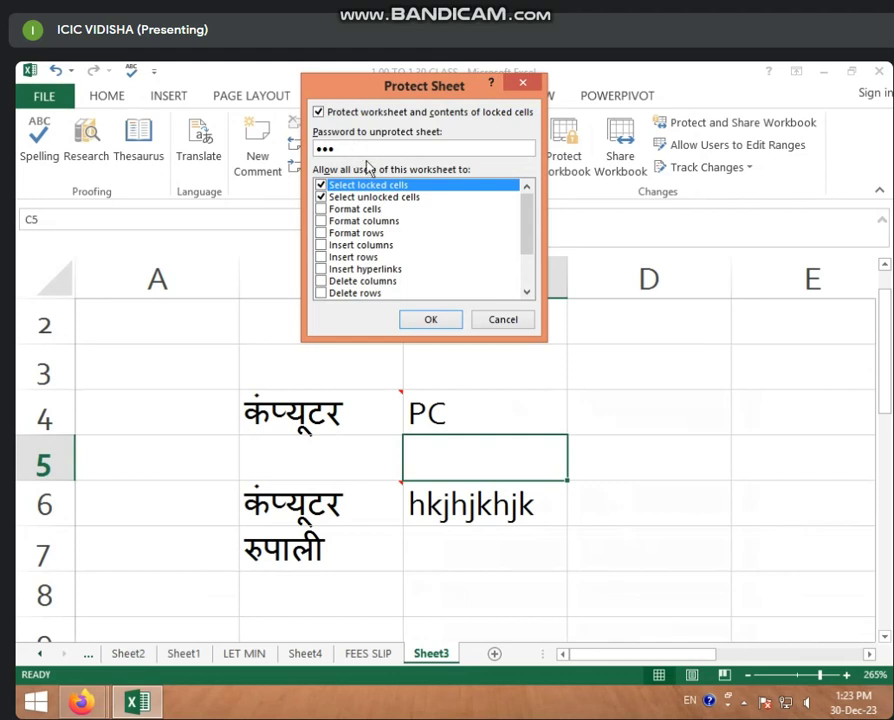
pyautogui.click(433, 320)
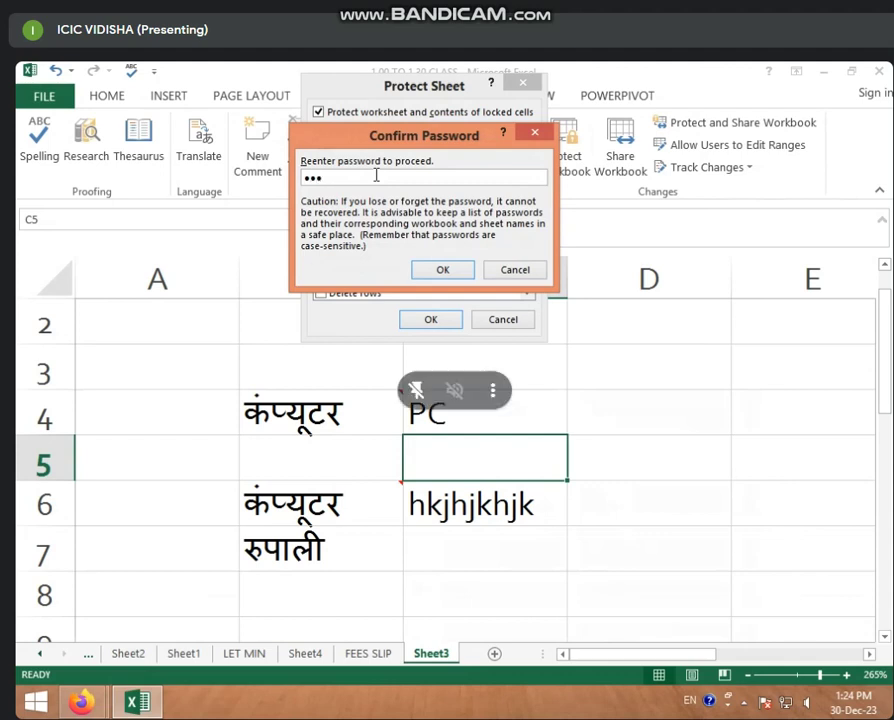
pyautogui.click(440, 270)
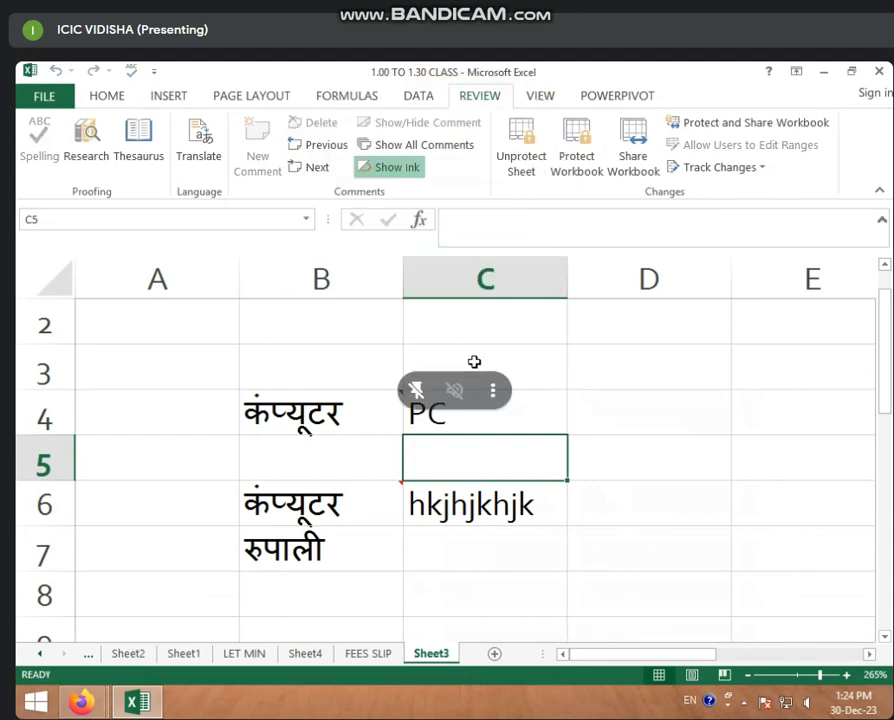
# - Check which formatting and review commands are available for cell B4 on the protected sheet
pyautogui.click(474, 362)
pyautogui.click(397, 403)
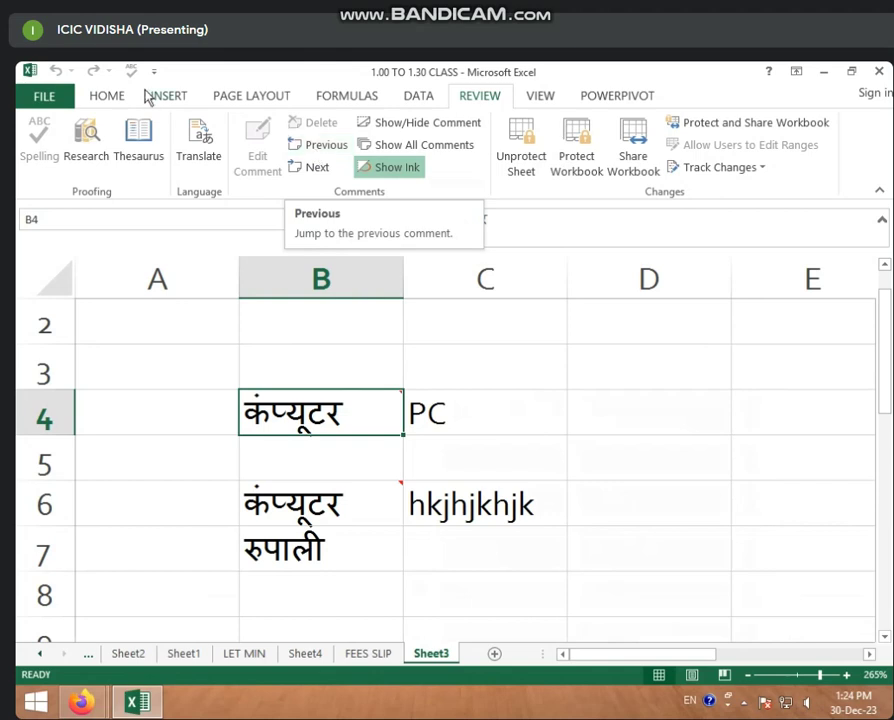
pyautogui.click(110, 97)
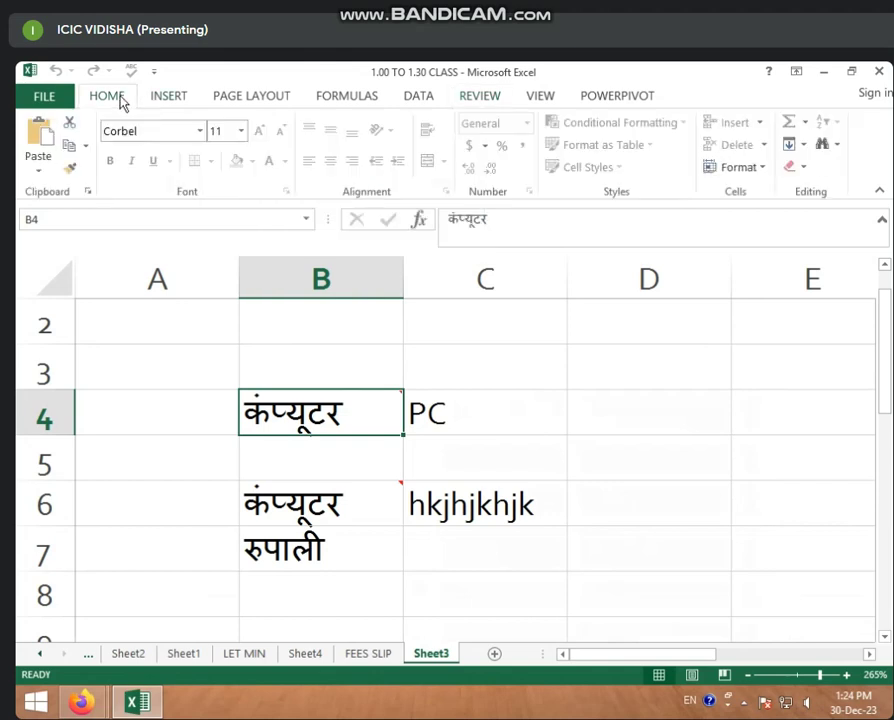
pyautogui.click(472, 98)
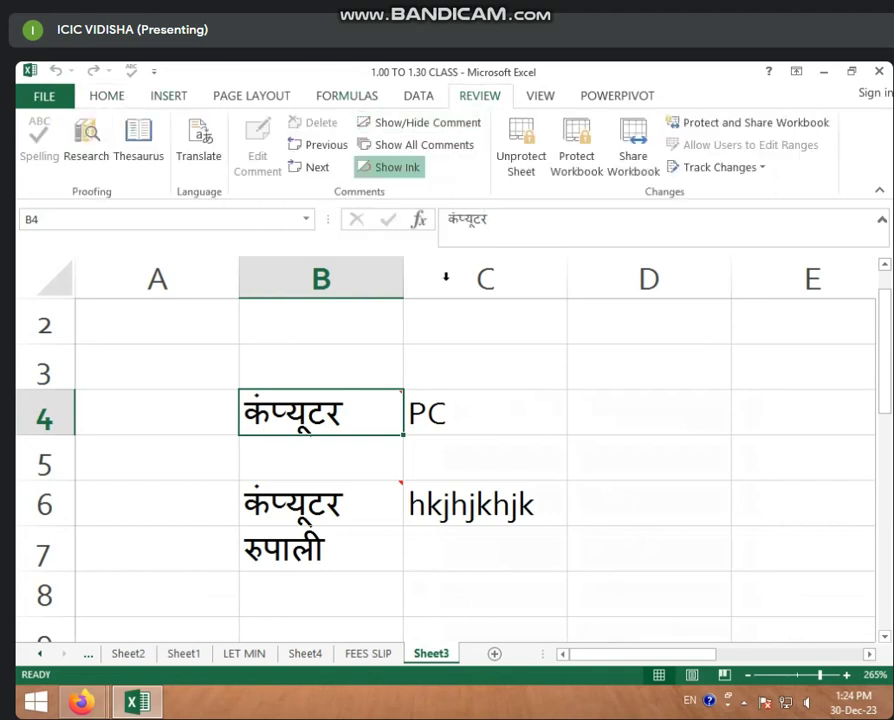
# - Rename Sheet3 as "hkhkj"
pyautogui.rightClick(433, 662)
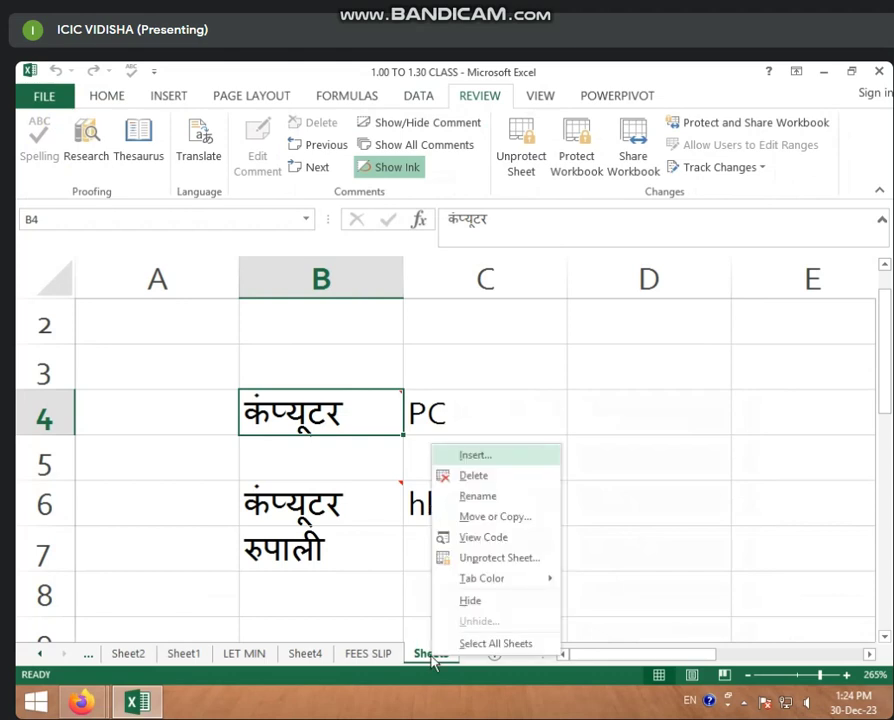
pyautogui.click(477, 497)
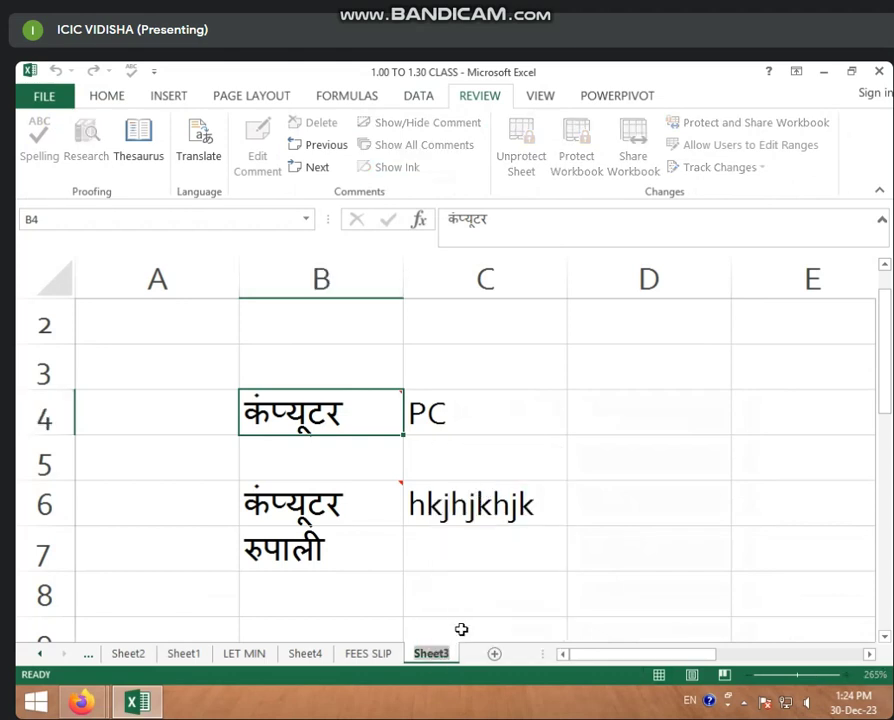
pyautogui.write('hkhkj')
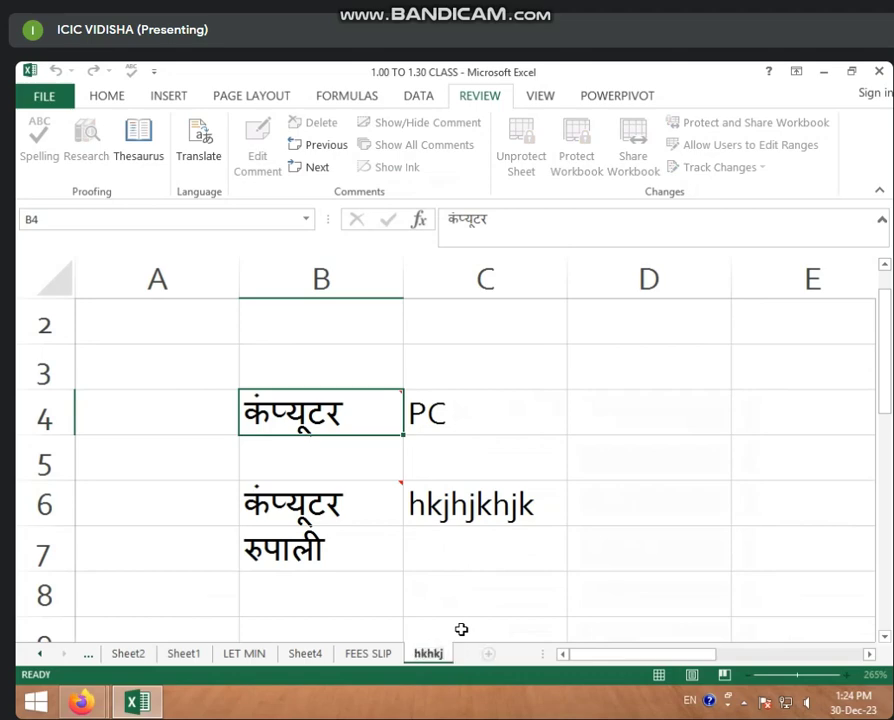